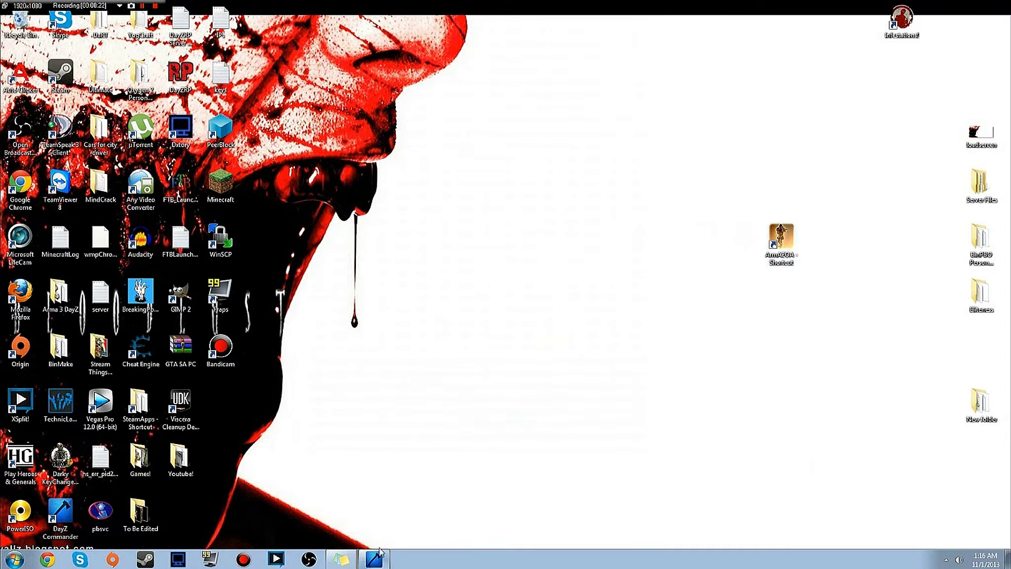
- Switch to DayZ Commander, launch the favorite DayZEpoch 1.0.2.5 BloodLust server, and get the launcher window out of the way
click(376, 560)
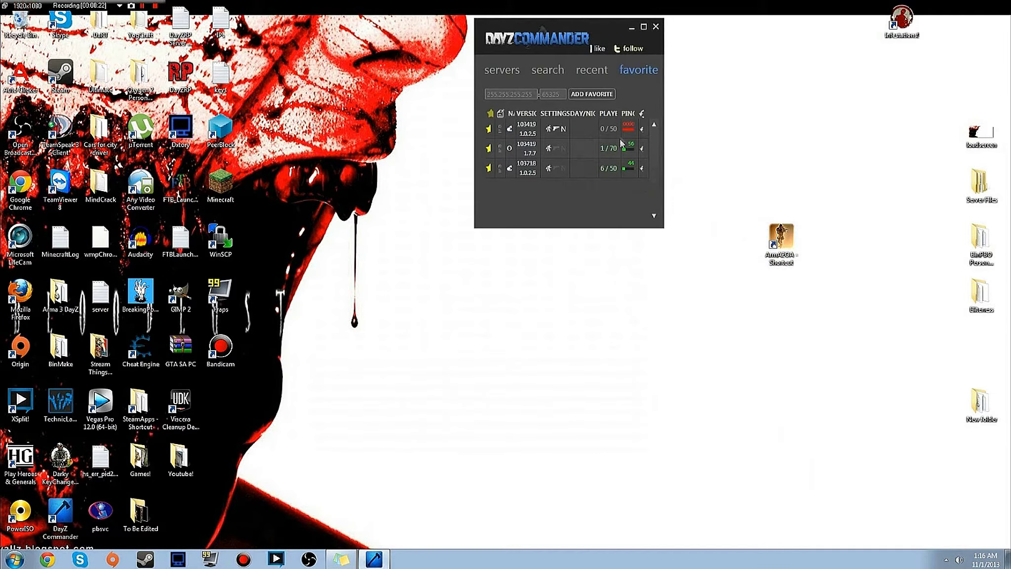
click(646, 114)
double_click(603, 33)
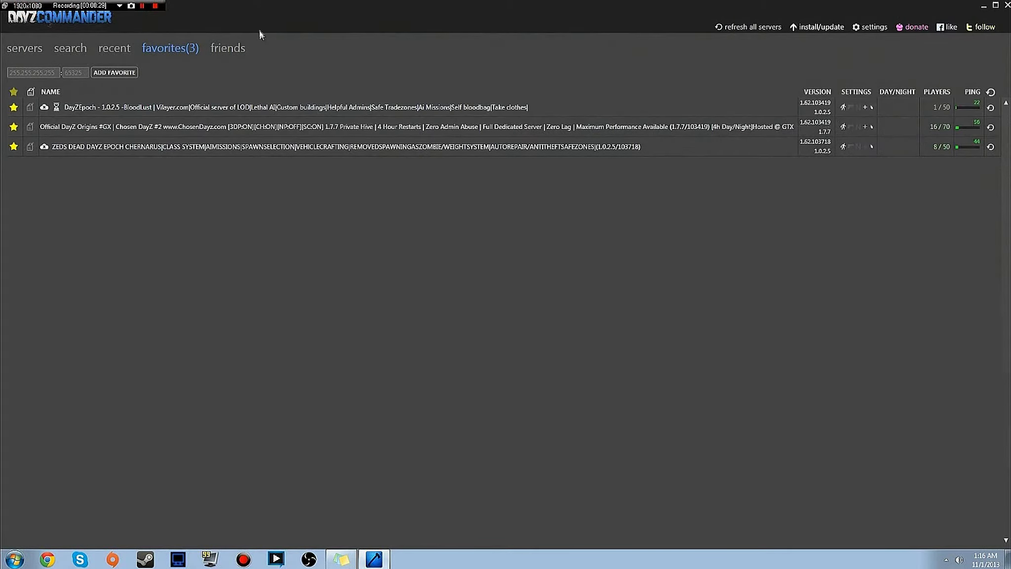
double_click(135, 106)
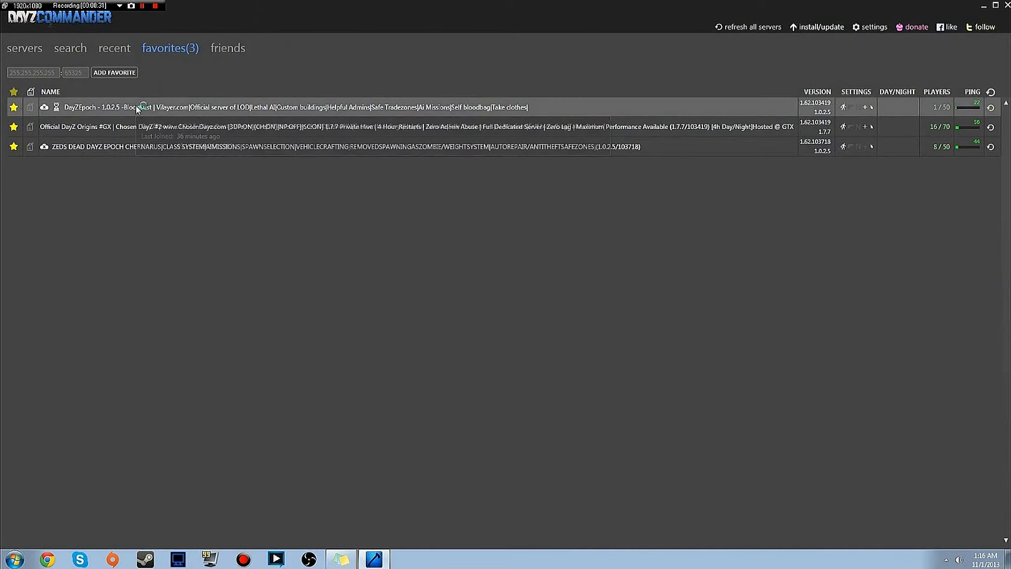
click(569, 315)
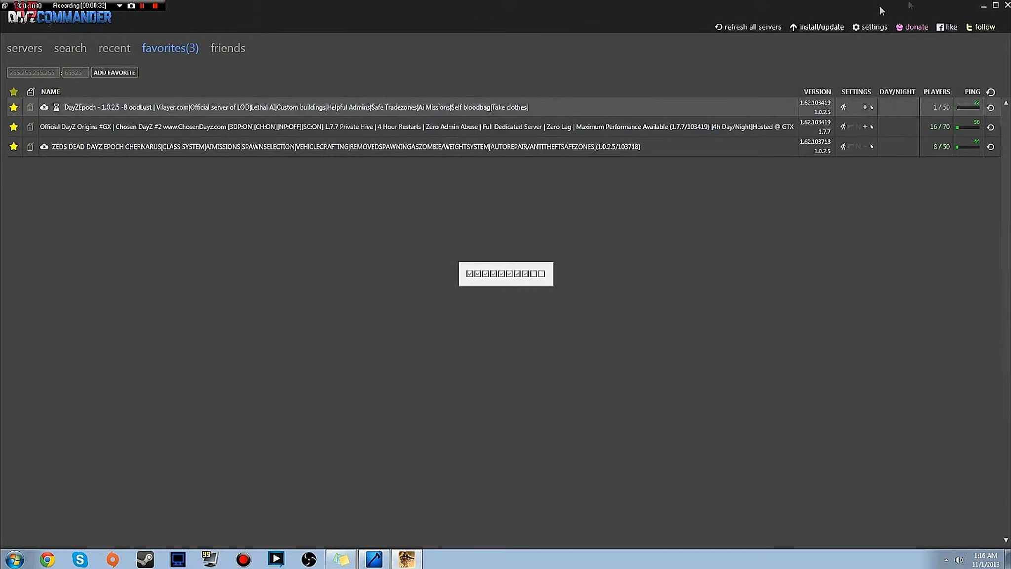
click(983, 8)
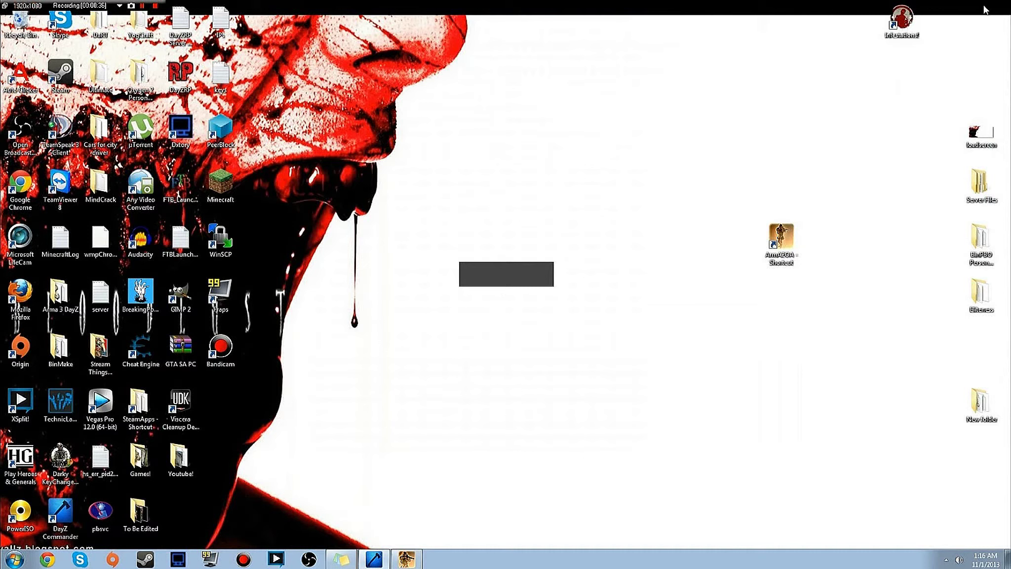
- Disconnect from the server's multiplayer lobby to reach the main menu and enlarge the game window
drag(781, 242, 143, 458)
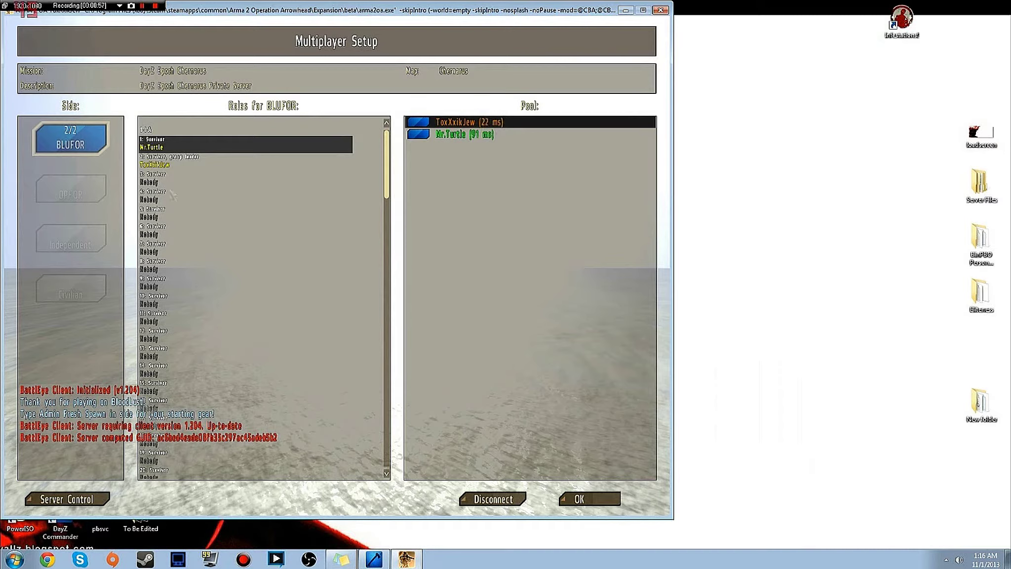
click(492, 499)
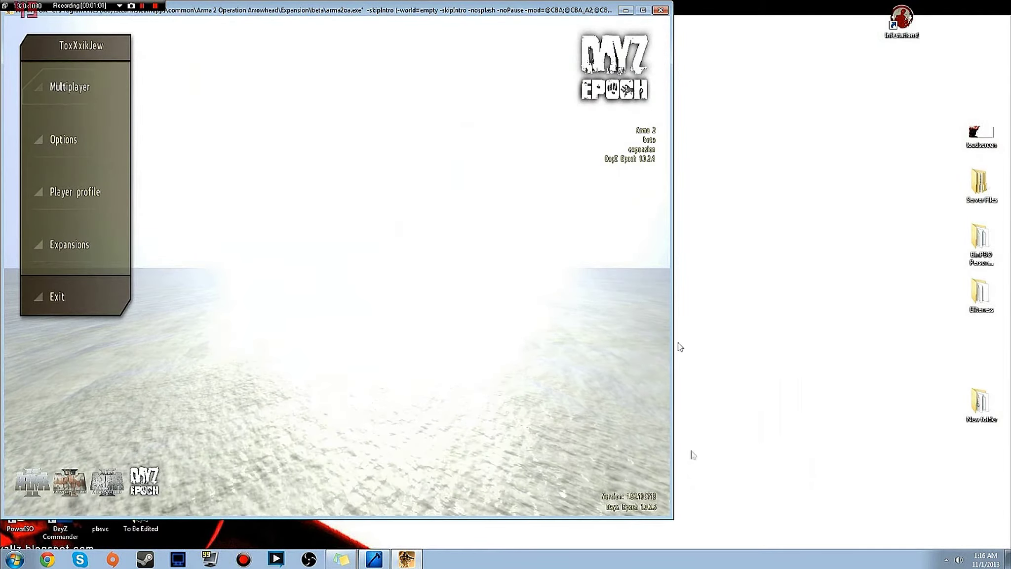
drag(676, 519, 716, 498)
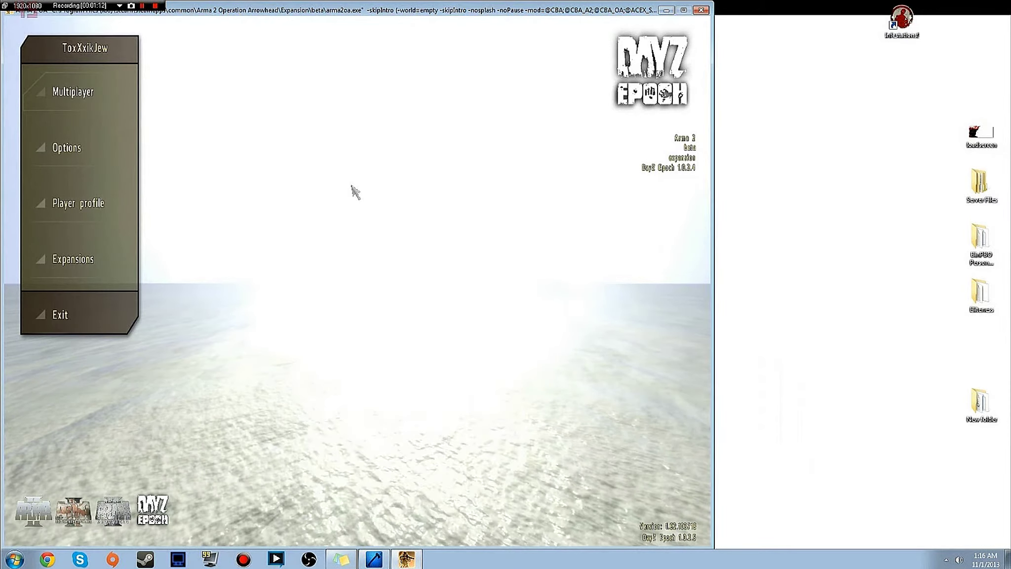
- Open the built-in 3D editor from the main menu with the Chernarus map
key(alt+e)
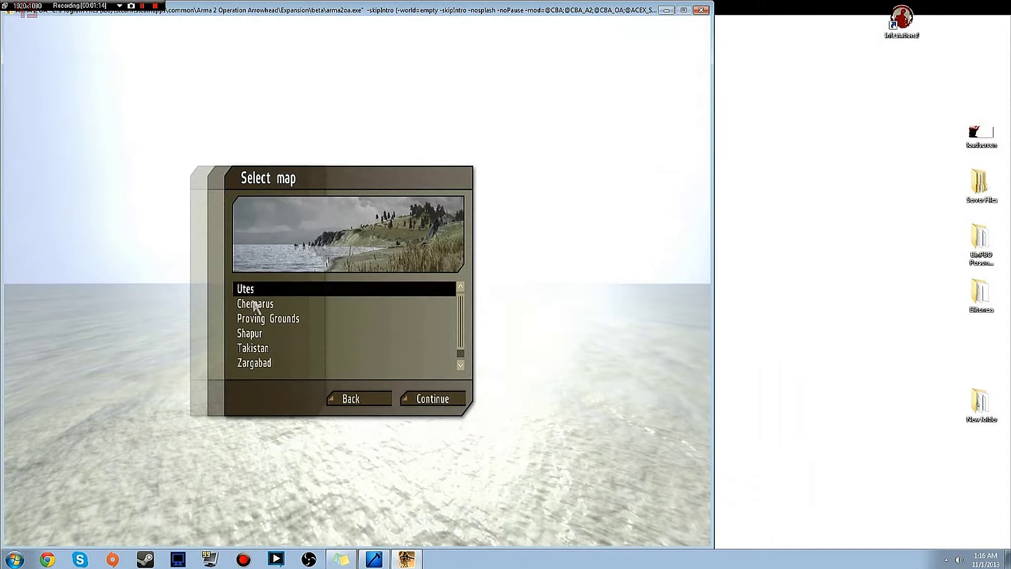
click(255, 305)
scroll(261, 321, down, 1)
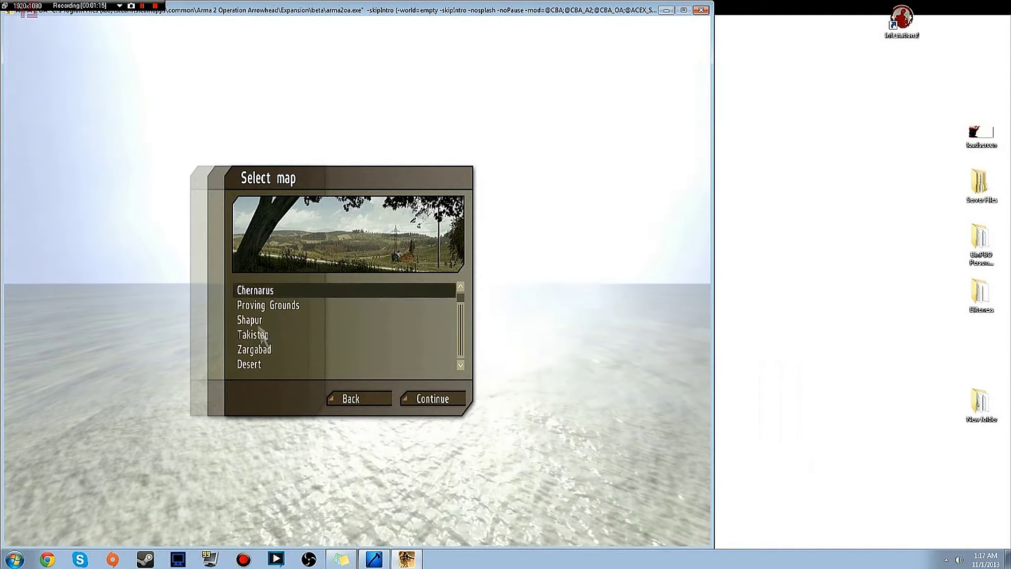
click(260, 321)
scroll(265, 326, up, 1)
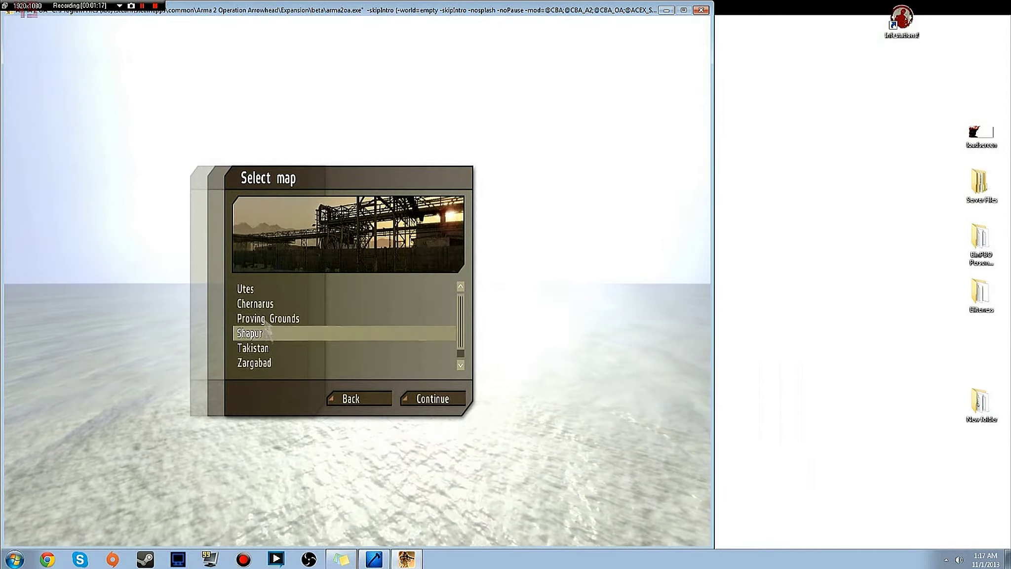
click(255, 304)
click(429, 399)
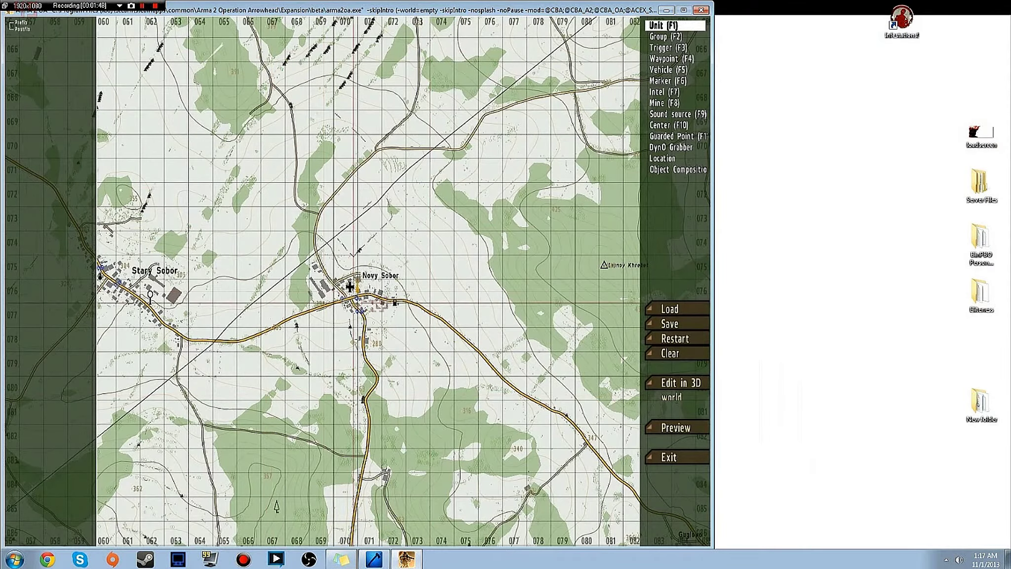
- Add a center for side west on the map between Stary Sobor and Novy Sobor
scroll(346, 294, down, 3)
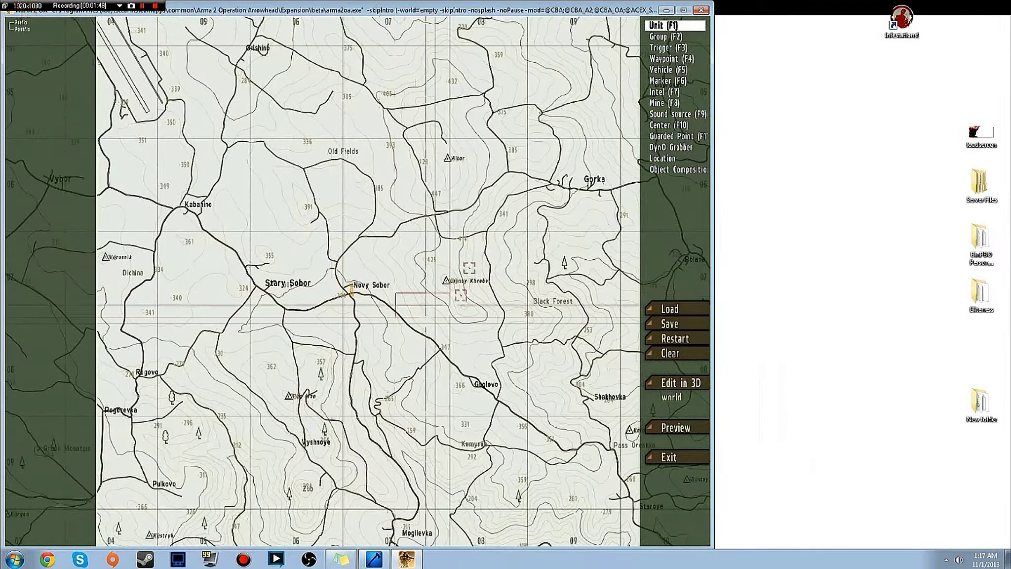
scroll(323, 280, down, 1)
right_drag(323, 280, 359, 281)
scroll(359, 282, up, 4)
scroll(359, 282, up, 3)
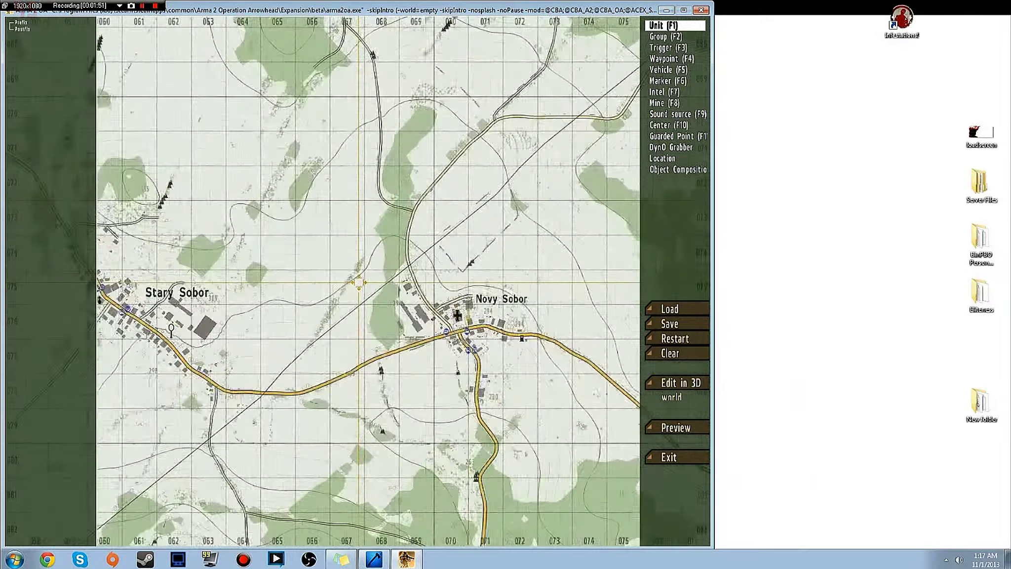
key(F10)
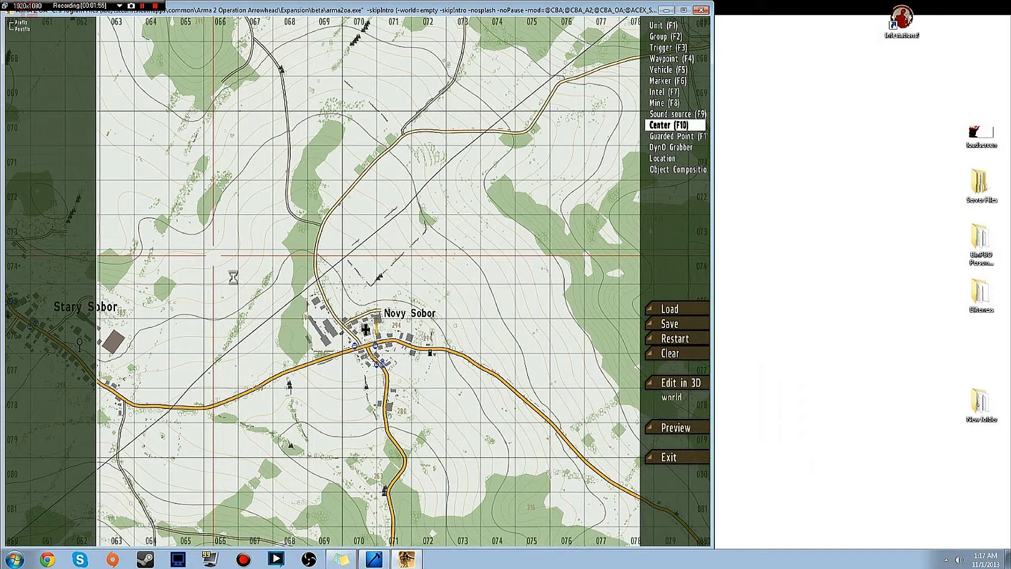
click(215, 437)
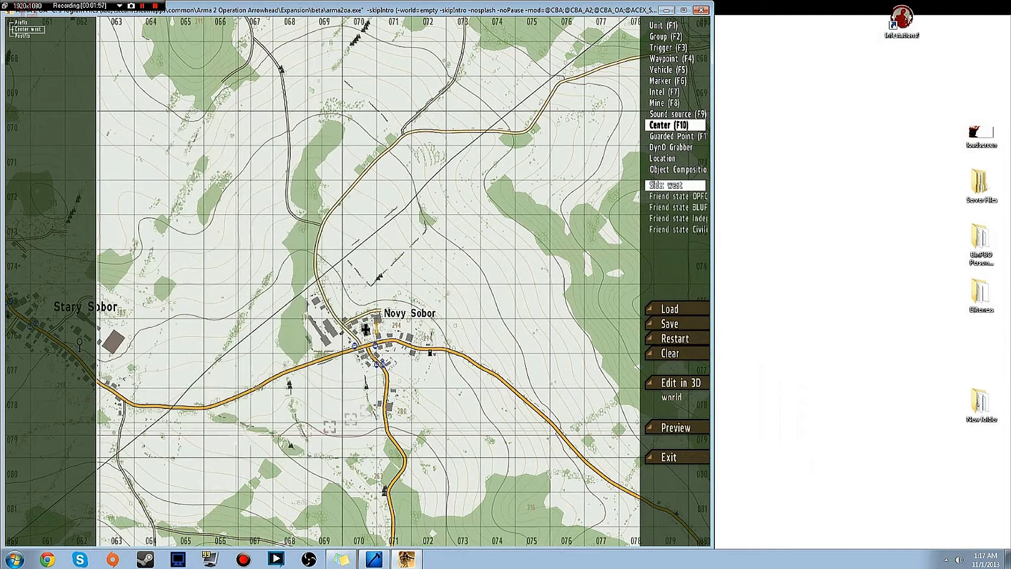
- Add a group under the west center and place a US_Soldier_AA_EP1 unit between Stary Sobor and Novy Sobor
key(F2)
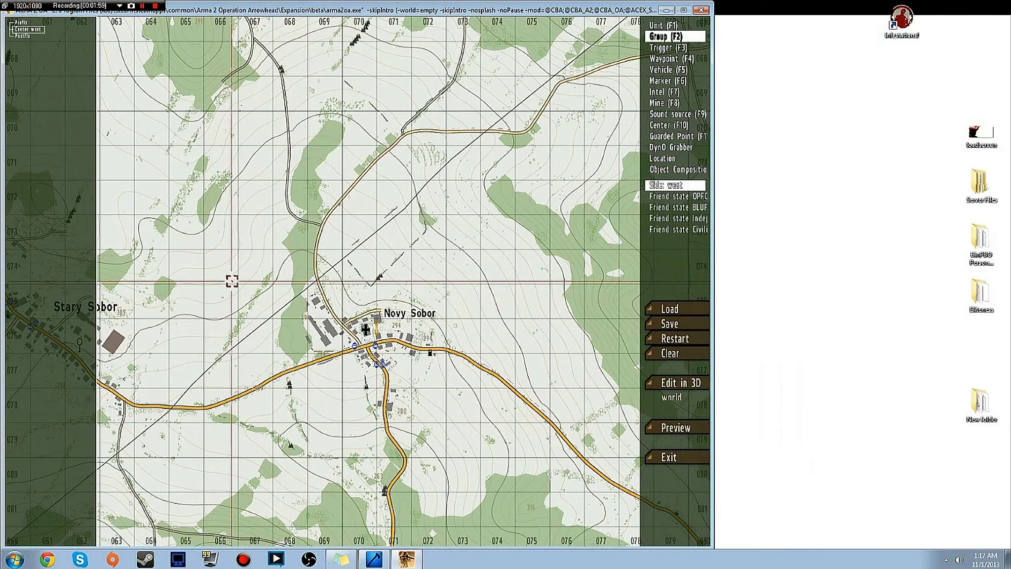
double_click(230, 280)
click(229, 437)
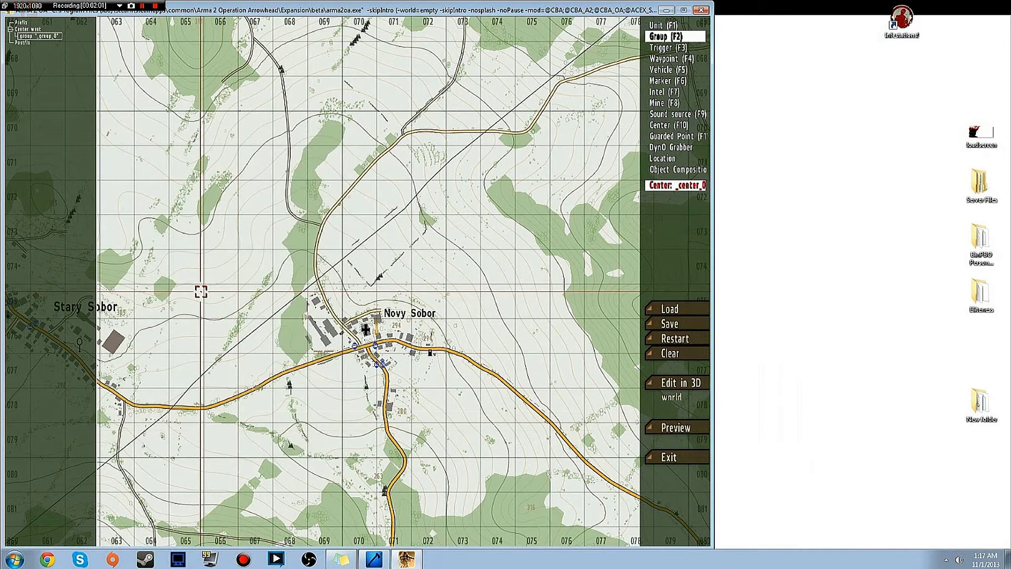
key(F1)
double_click(217, 285)
click(198, 431)
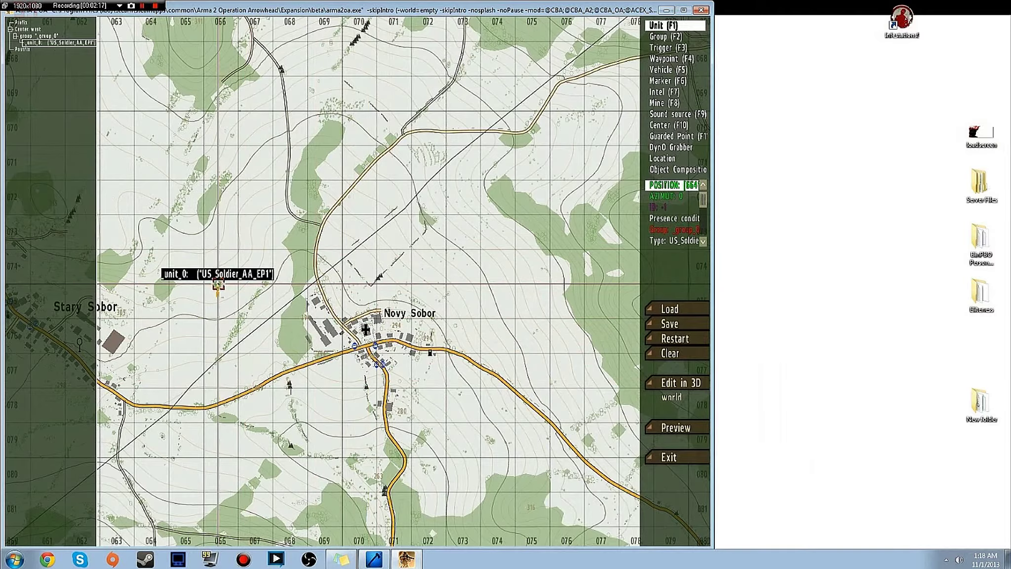
- Move the soldier unit from the Sobor area to the southeast coast near Kamyshovo
scroll(264, 379, down, 5)
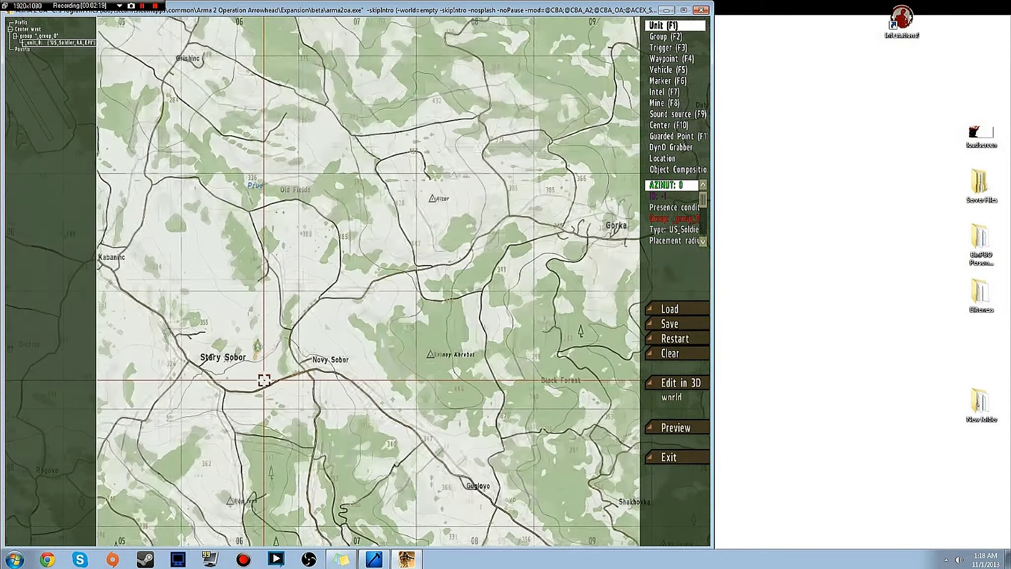
scroll(376, 393, down, 3)
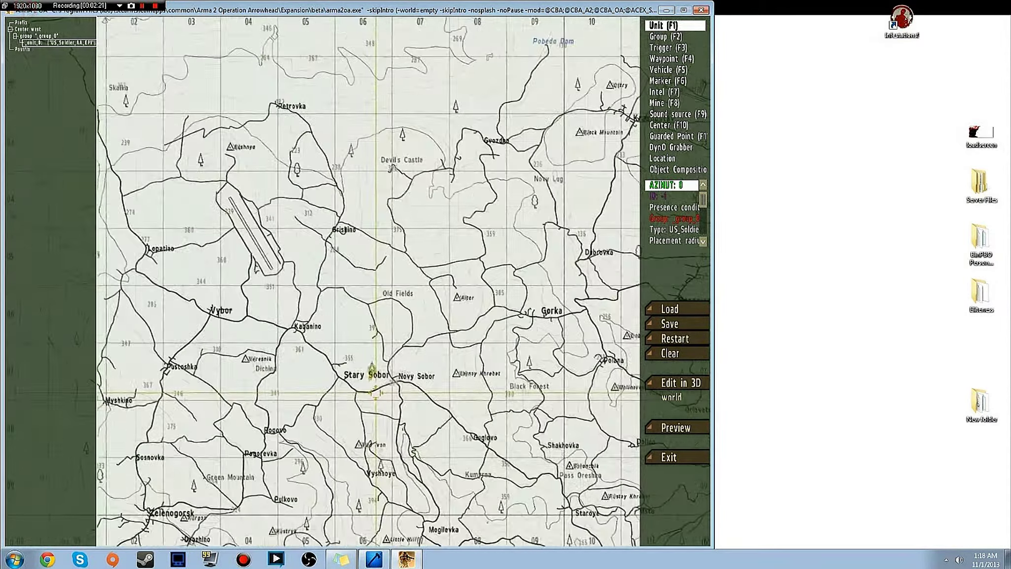
scroll(375, 393, down, 4)
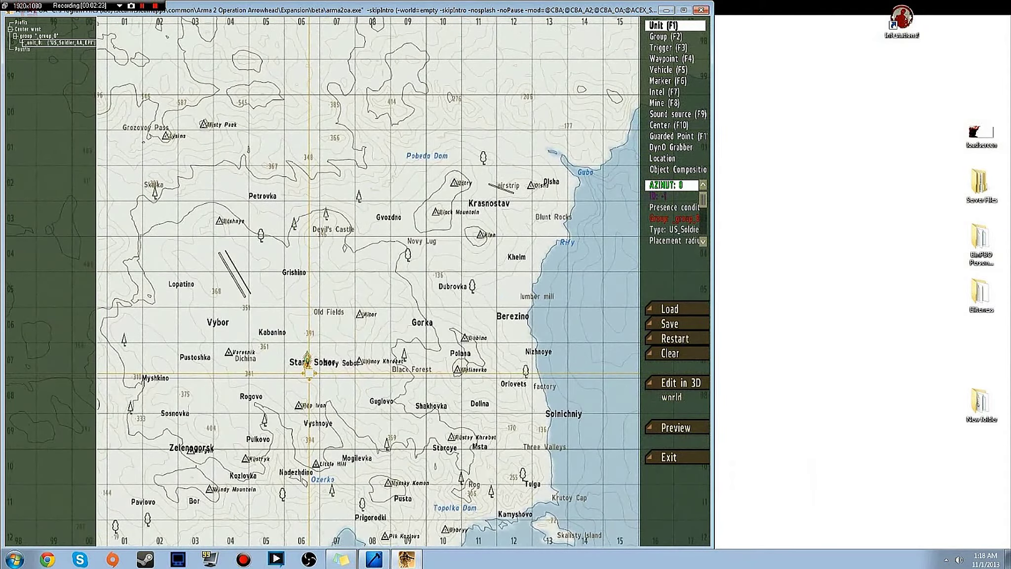
right_drag(309, 373, 308, 330)
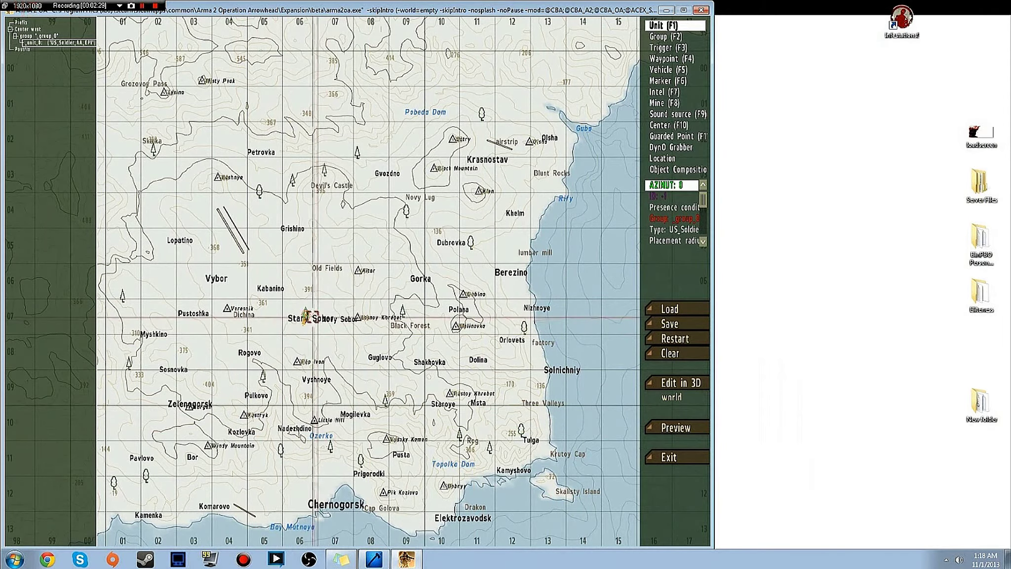
drag(304, 314, 520, 462)
- Reposition the soldier on the shore strip beside the coastal road, just east of Kamyshovo
scroll(518, 460, up, 5)
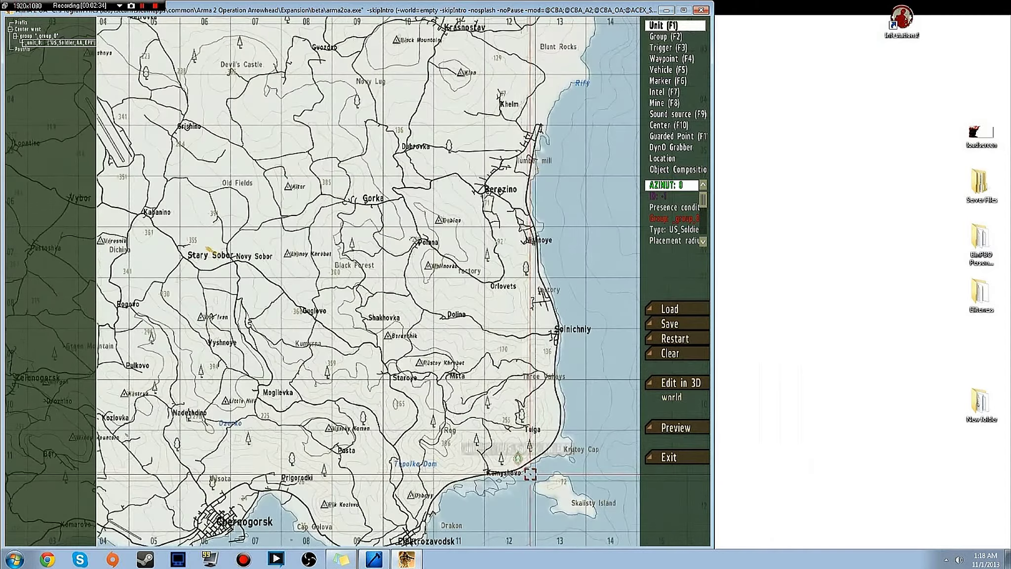
scroll(511, 446, up, 2)
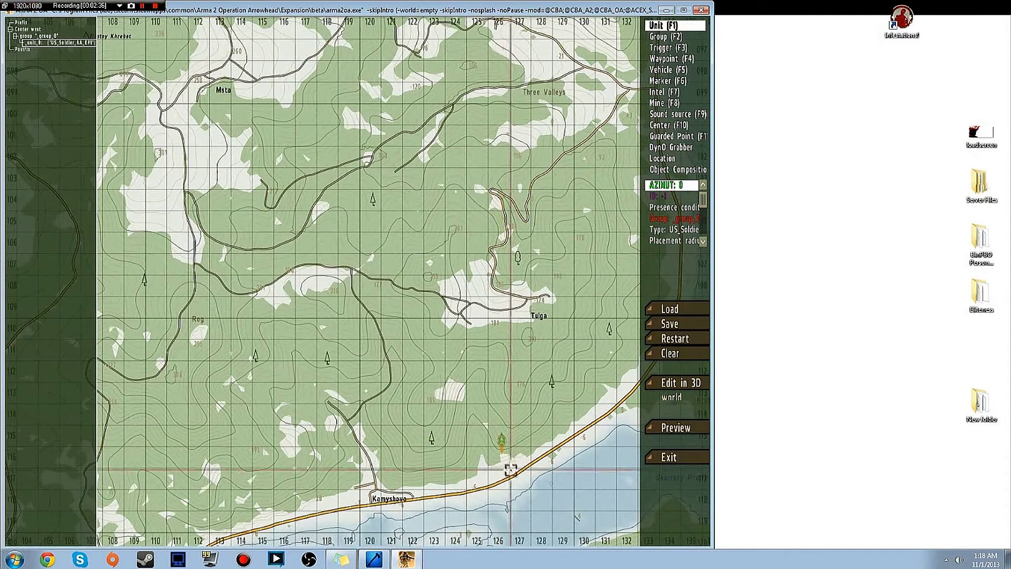
scroll(513, 469, up, 3)
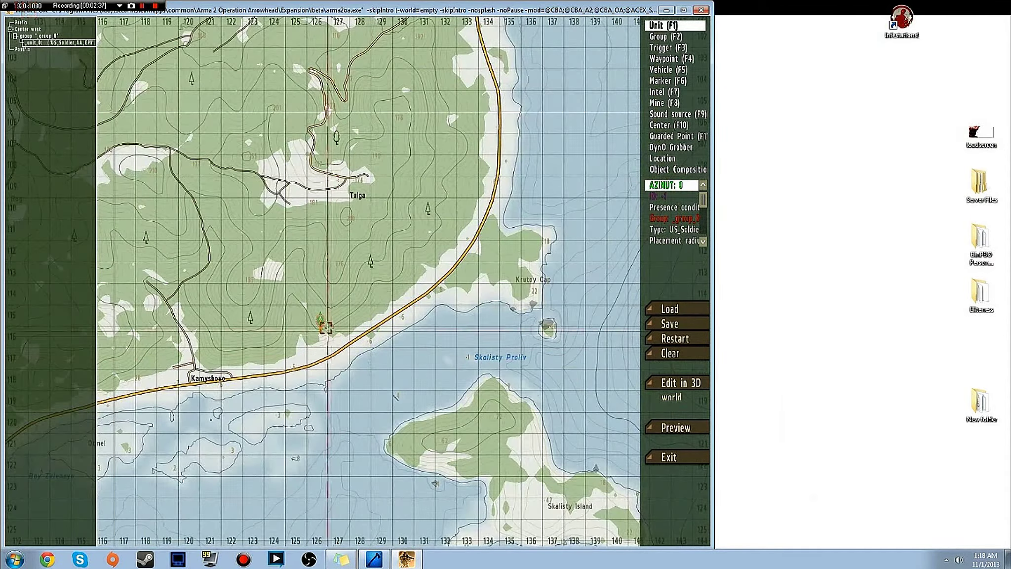
drag(321, 322, 378, 340)
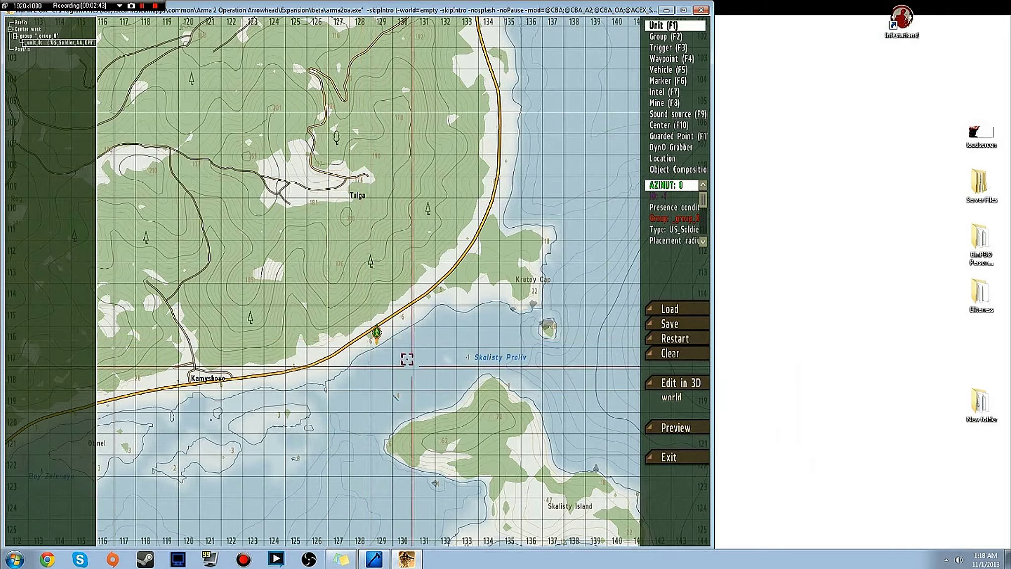
scroll(407, 418, up, 2)
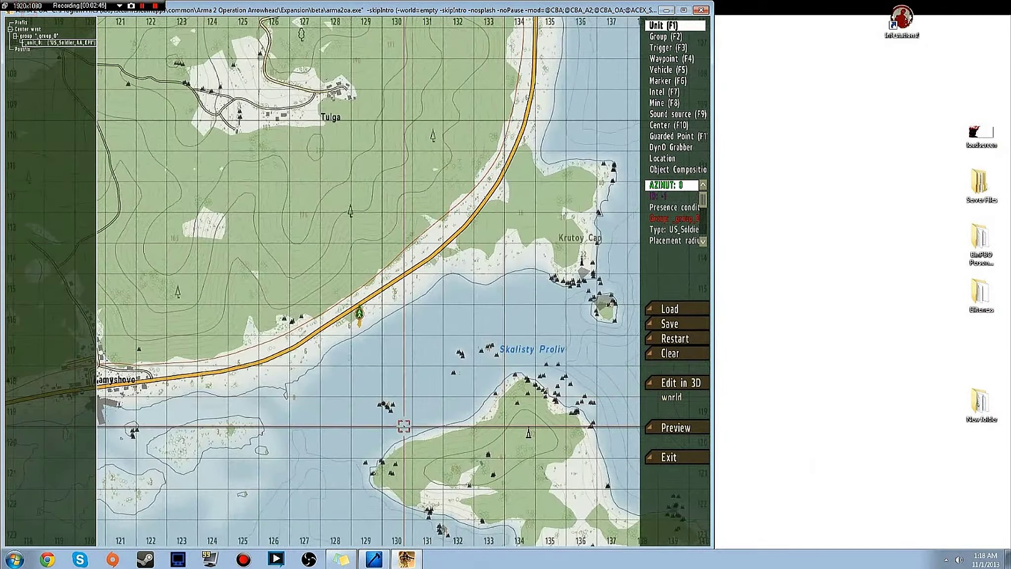
scroll(402, 425, up, 2)
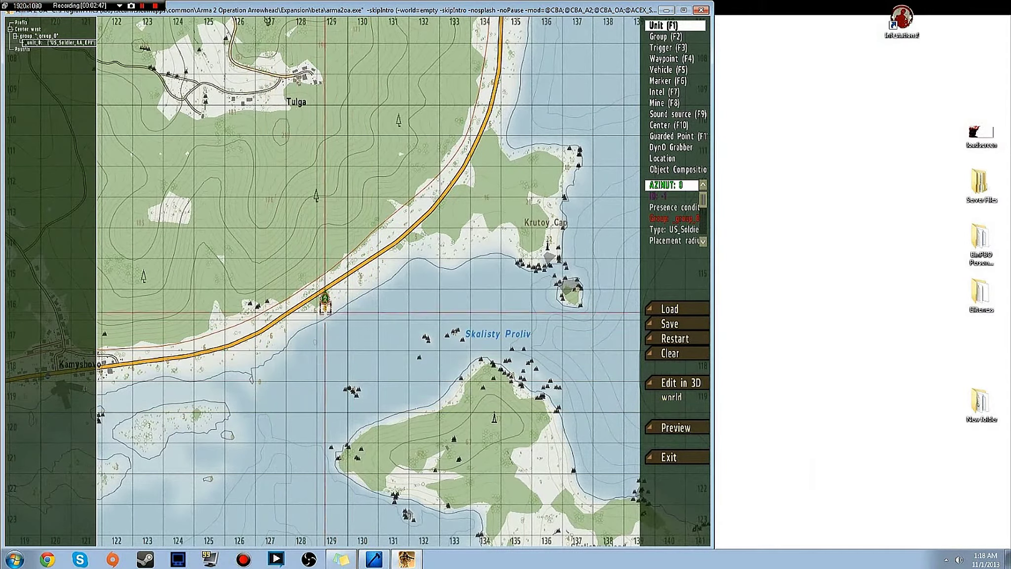
drag(325, 300, 270, 341)
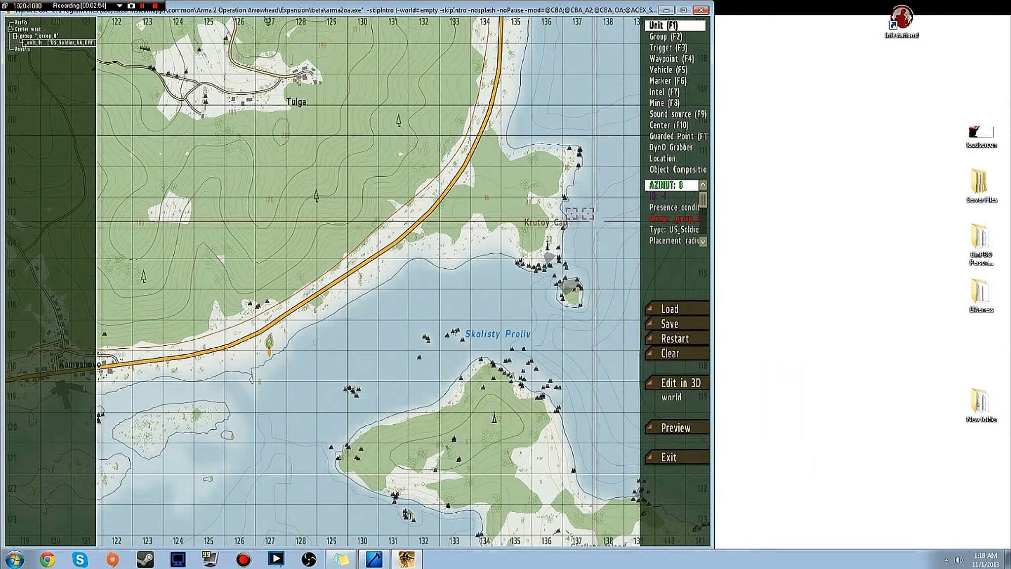
- Switch the editor to 3D and bring the grassy beach facing the wooded island into view
click(675, 391)
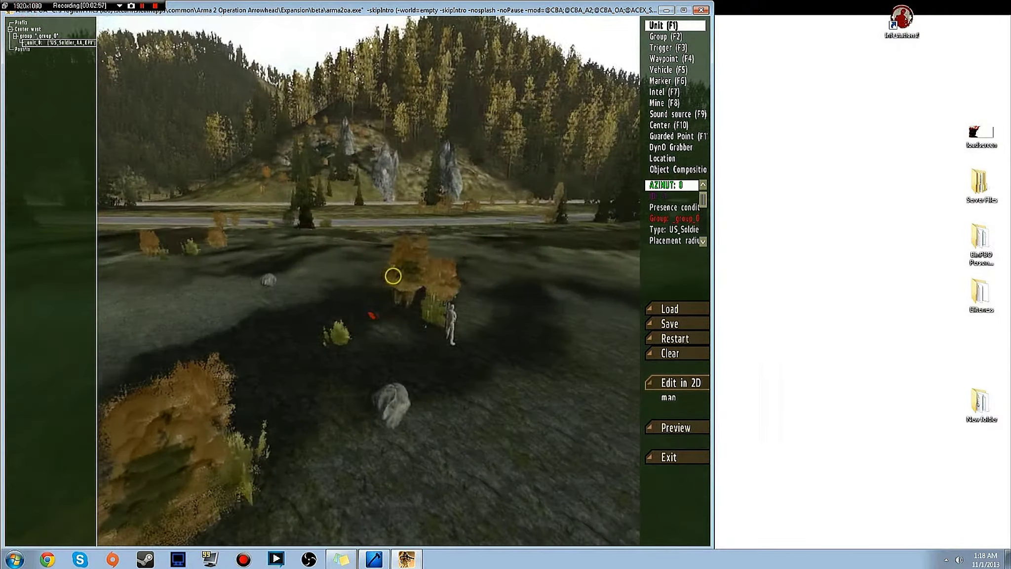
right_drag(371, 315, 587, 428)
key(w)
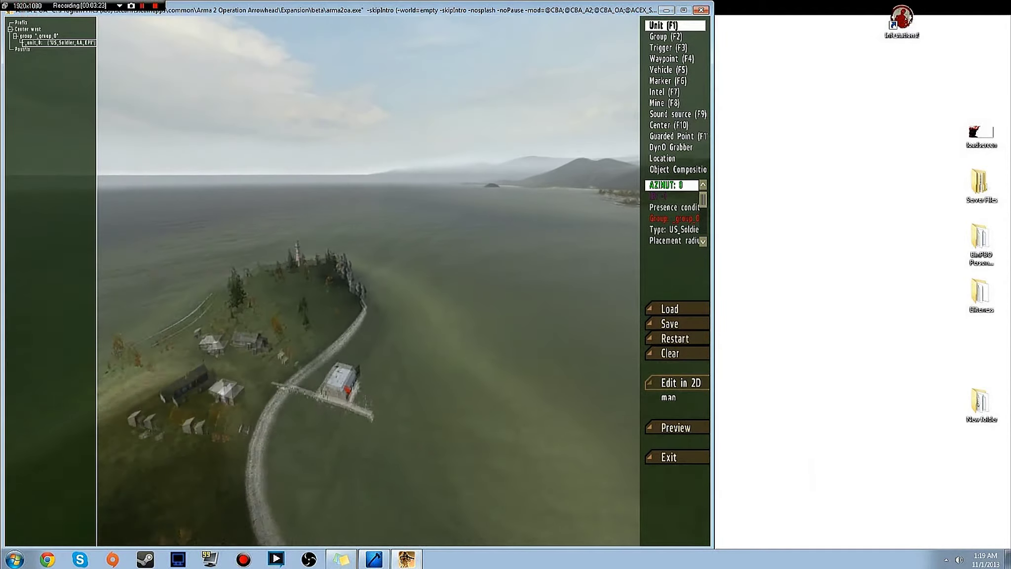
right_drag(348, 389, 335, 242)
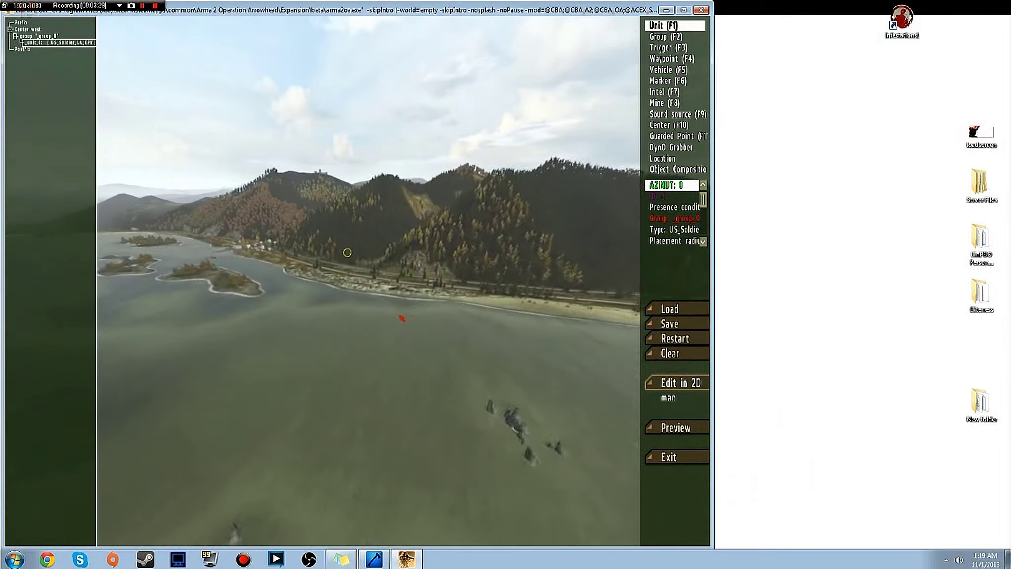
right_drag(355, 244, 543, 257)
mouse_move(612, 377)
right_down()
mouse_move(627, 378)
mouse_move(492, 383)
mouse_move(614, 372)
mouse_move(514, 388)
mouse_move(622, 390)
right_up()
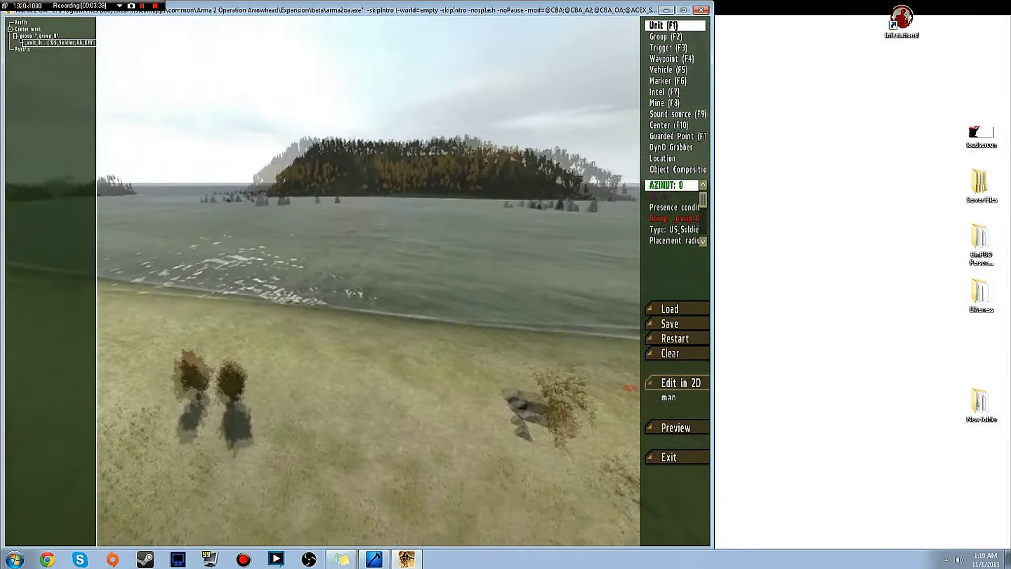
right_drag(631, 389, 639, 389)
key(a)
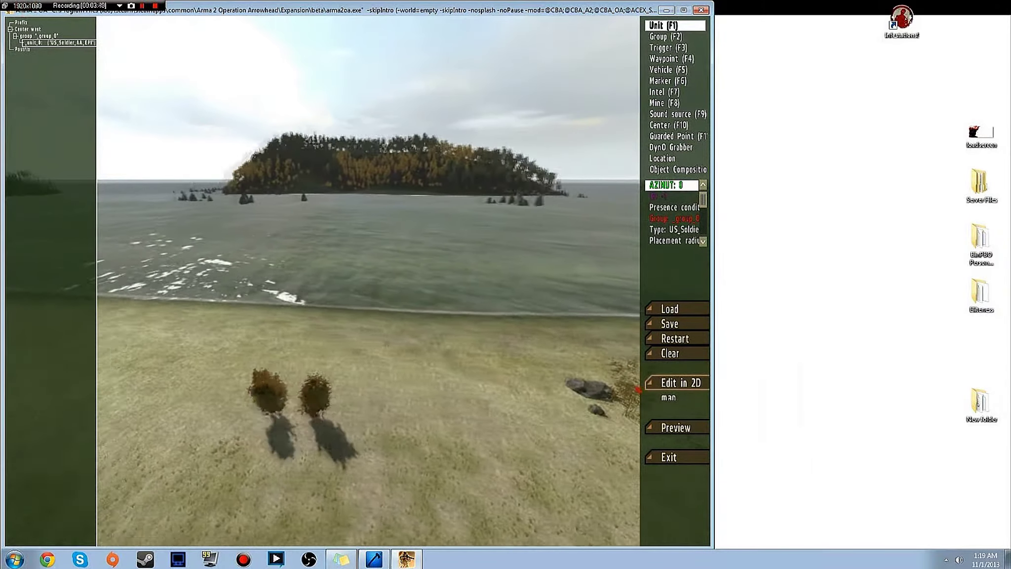
- Add a Bridge_stone_asf2_25 object in vehicle mode on the beach facing the island
key(w)
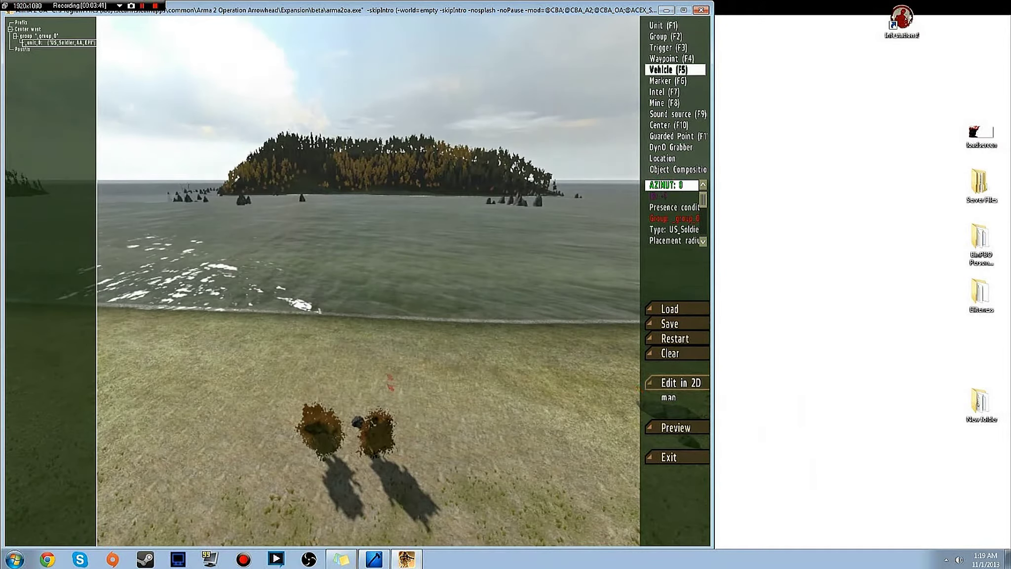
double_click(334, 342)
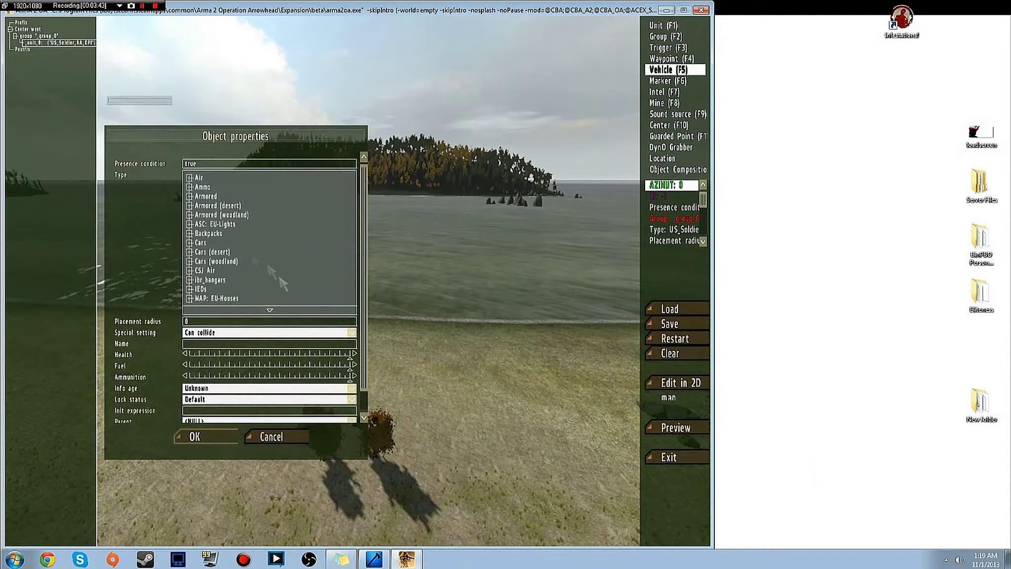
scroll(242, 217, down, 1)
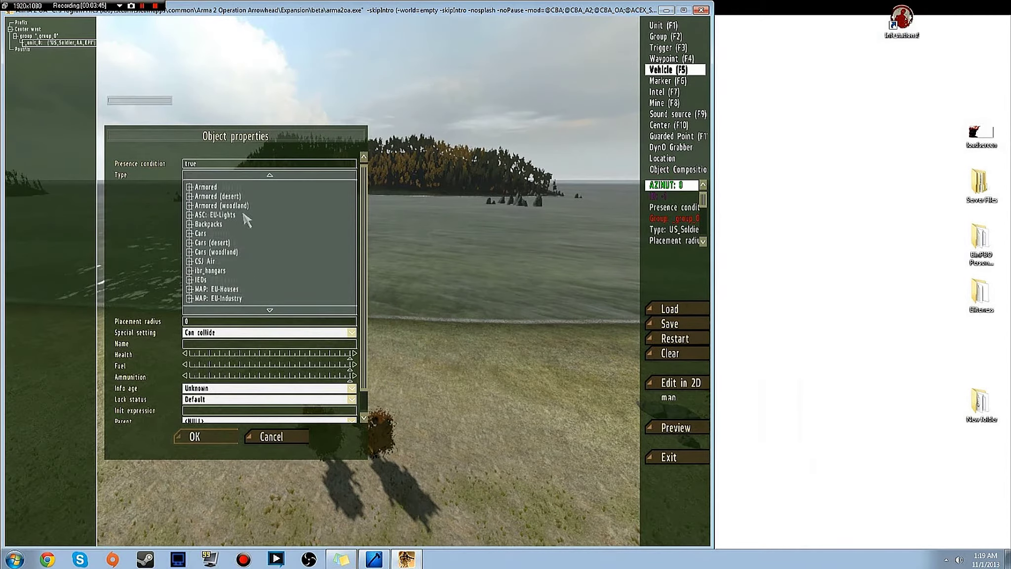
scroll(236, 207, up, 3)
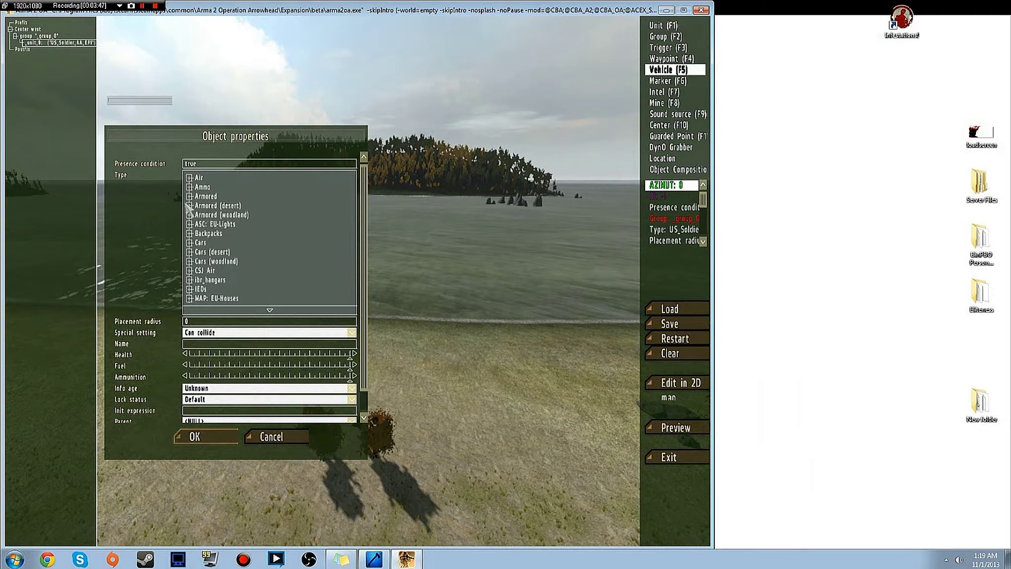
scroll(202, 232, down, 3)
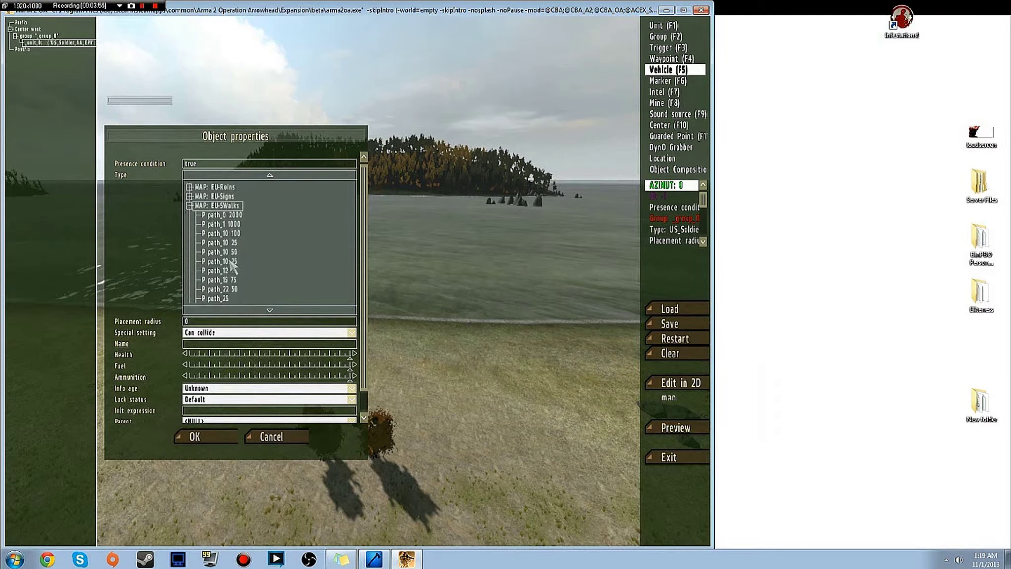
scroll(281, 281, up, 3)
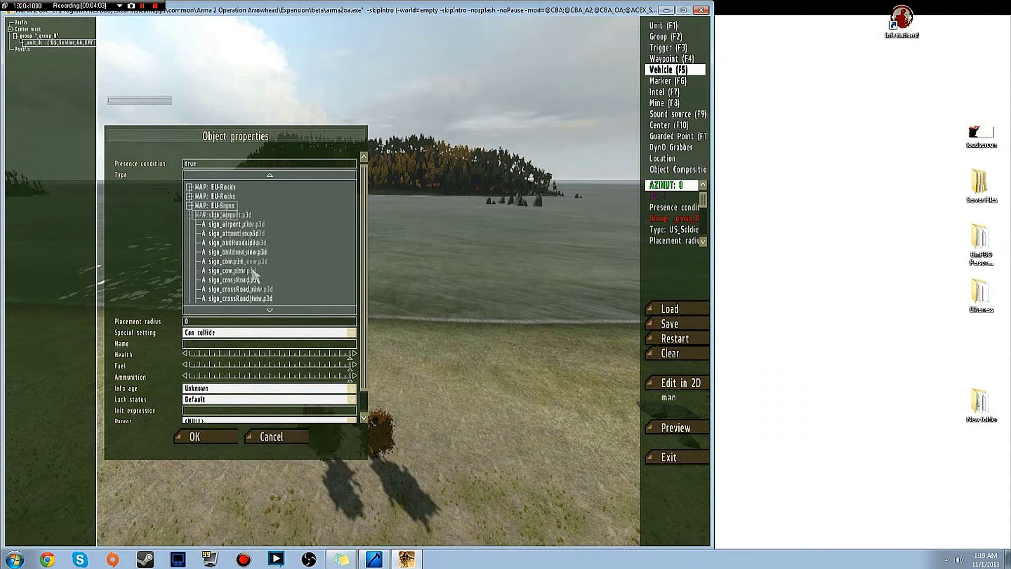
scroll(252, 266, down, 1)
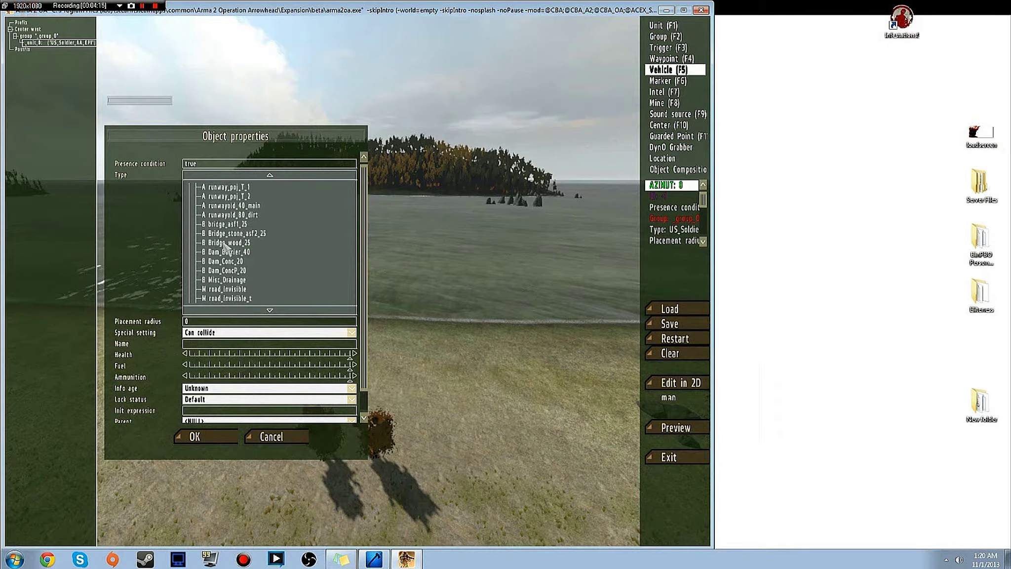
click(213, 436)
- Move the stone bridge so it spans from the beach over the waterline, and raise its height
drag(289, 331, 201, 330)
key(d)
right_drag(201, 330, 43, 321)
key(w)
key(s)
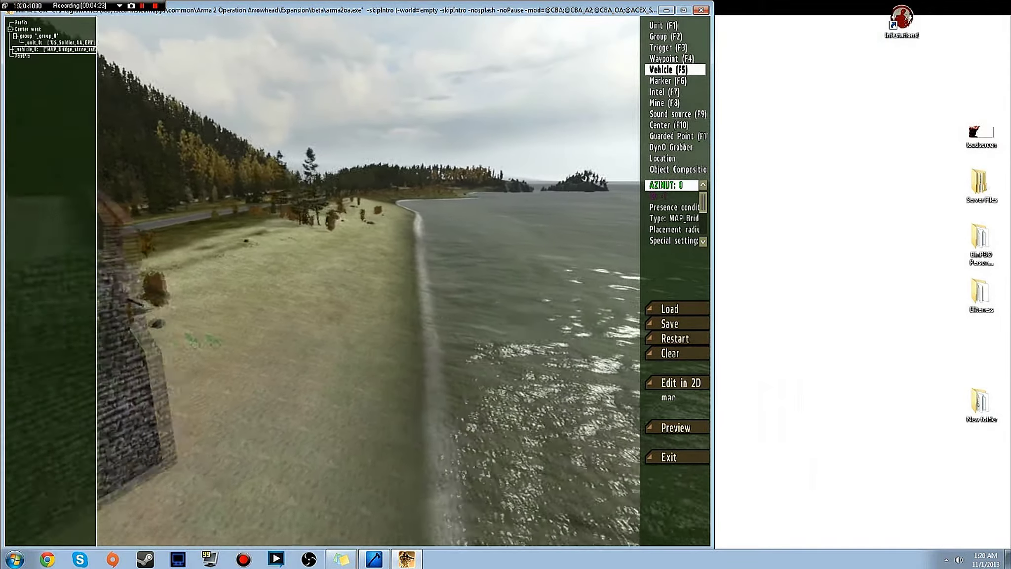
drag(385, 322, 655, 321)
key(w)
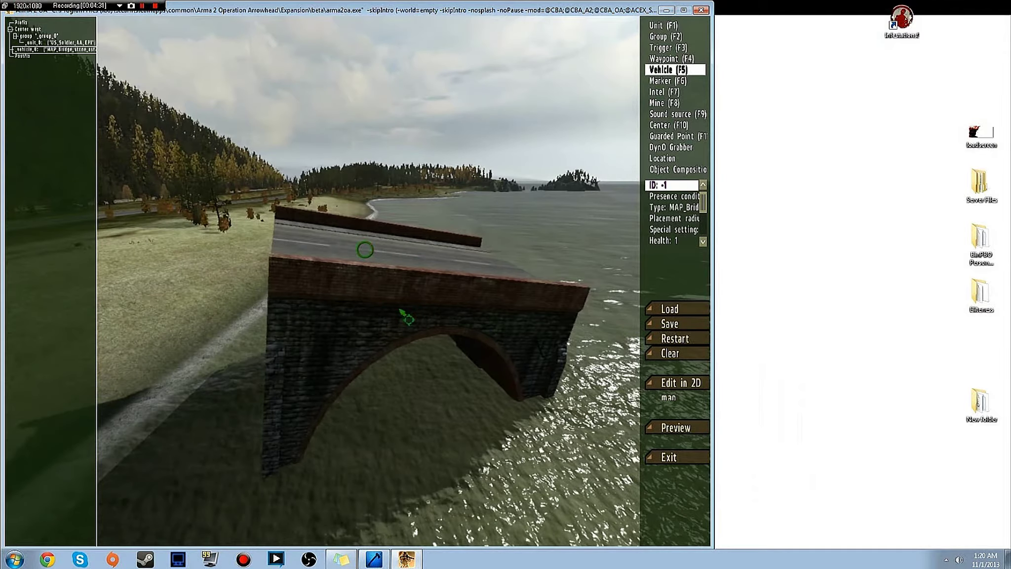
drag(400, 310, 179, 338)
key(a)
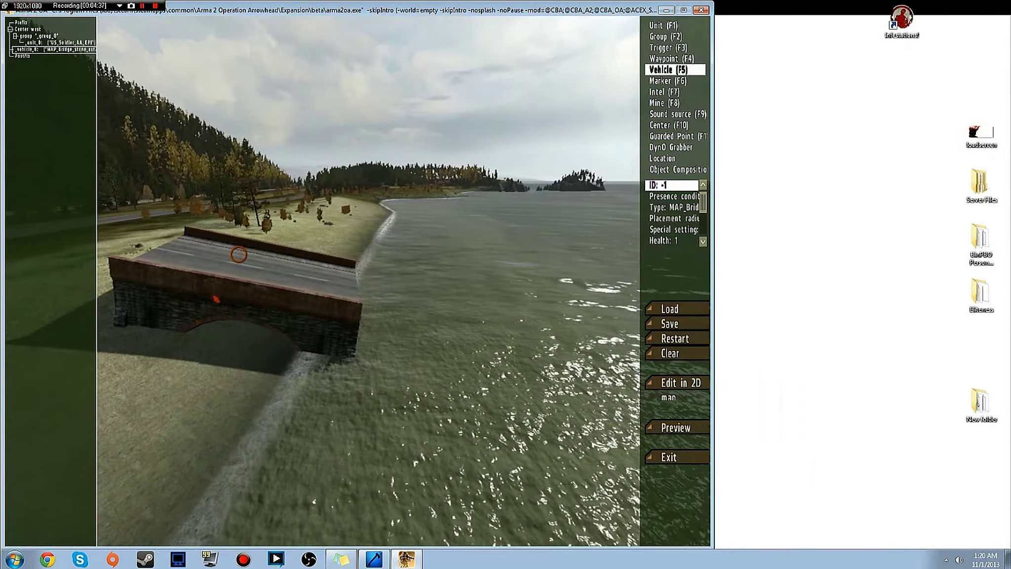
alt+drag(220, 277, 219, 243)
- Delete the stone bridge from the shoreline
double_click(215, 266)
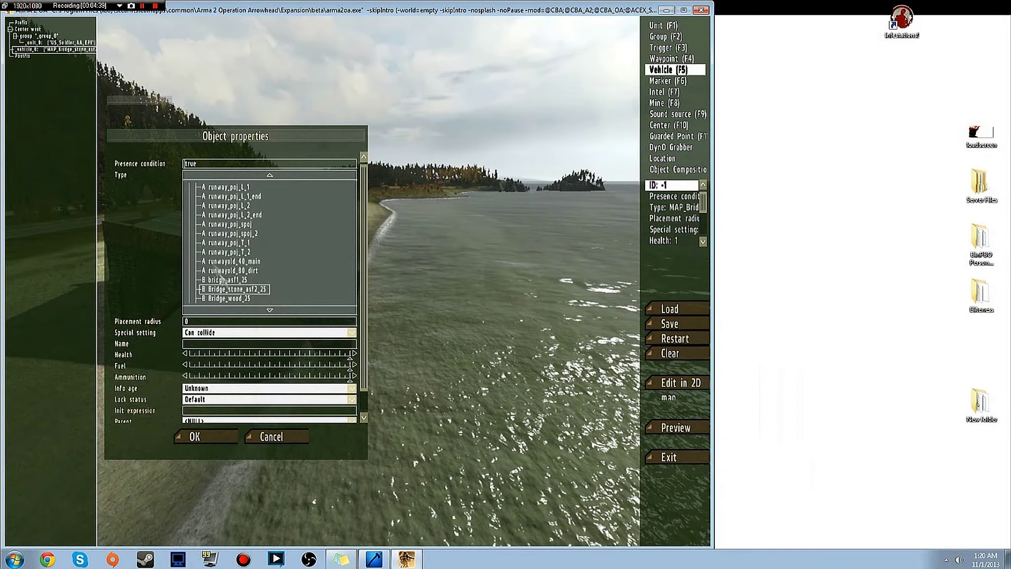
click(272, 437)
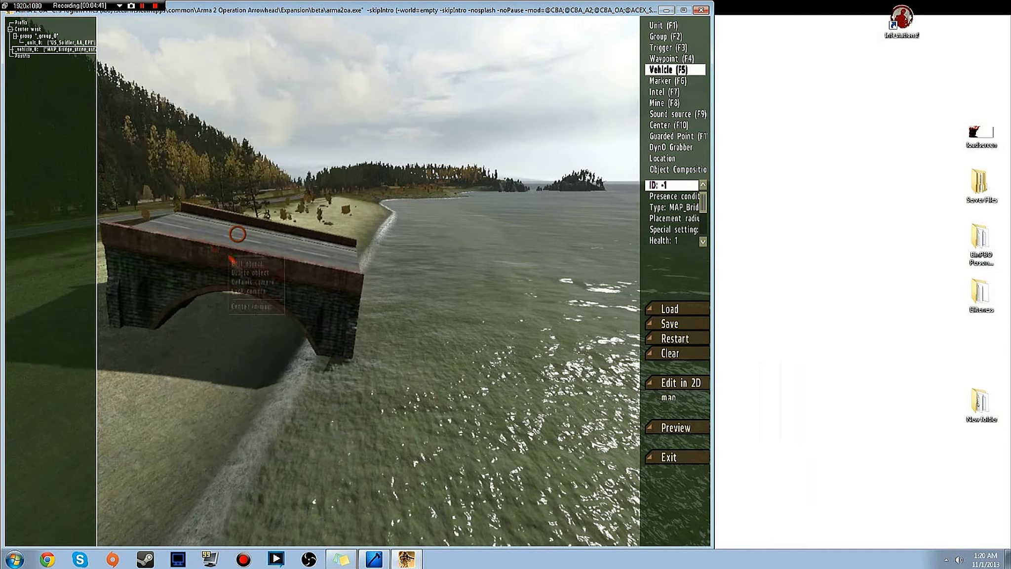
click(259, 272)
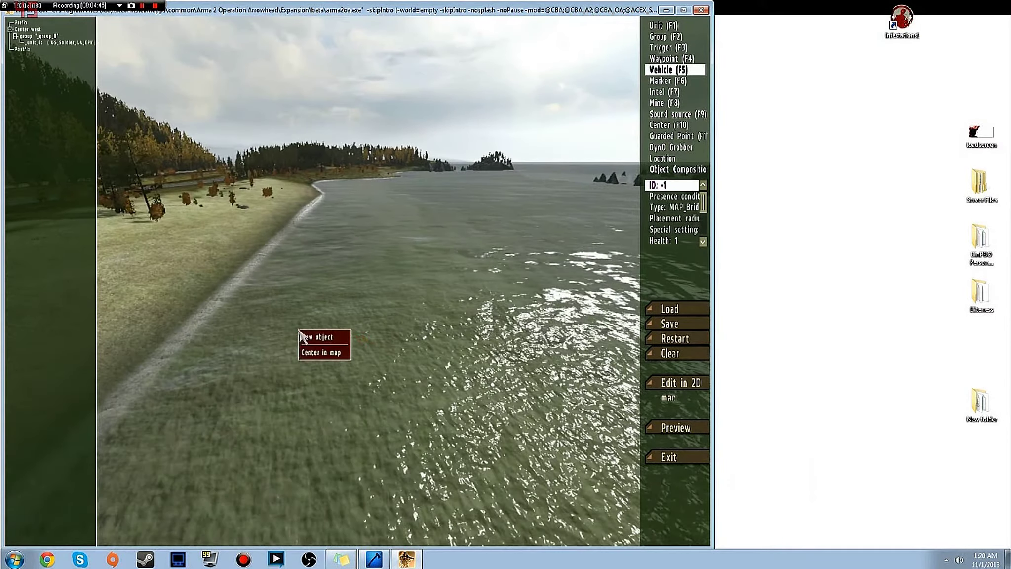
- Add a bridge_asf1_25 object at the waterline and align it so it runs from the beach over the sea
click(309, 337)
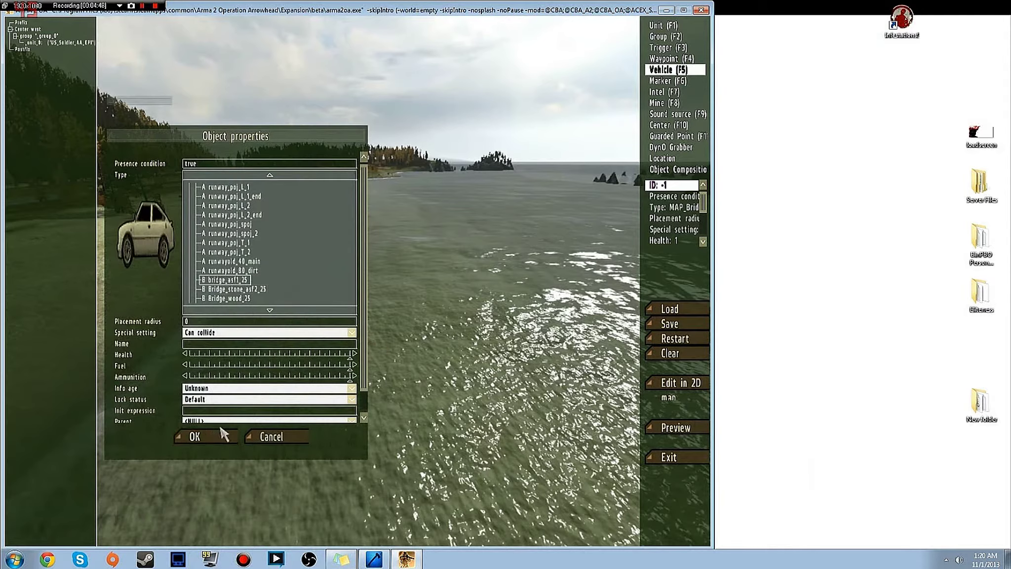
click(205, 437)
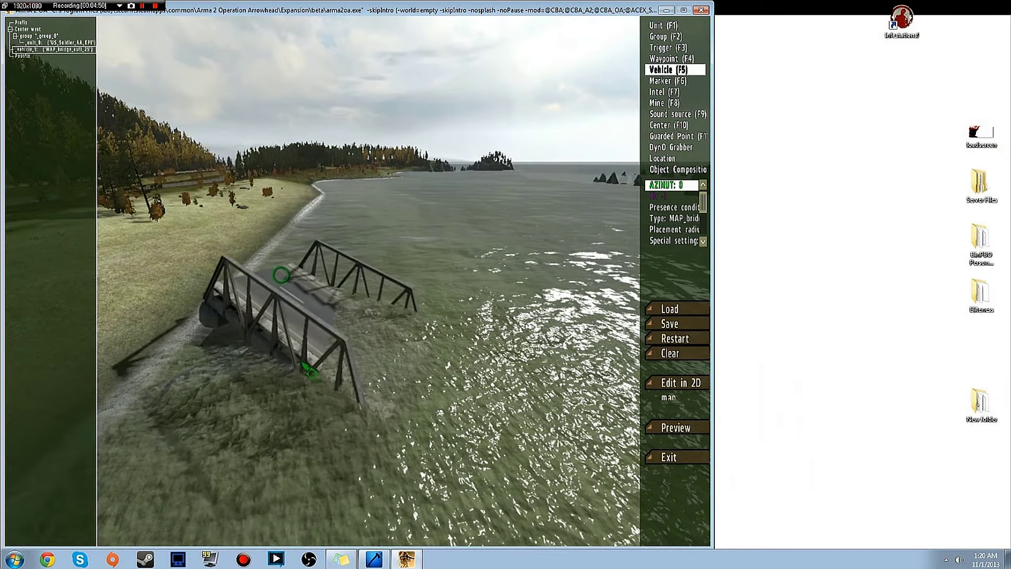
drag(242, 351, 261, 324)
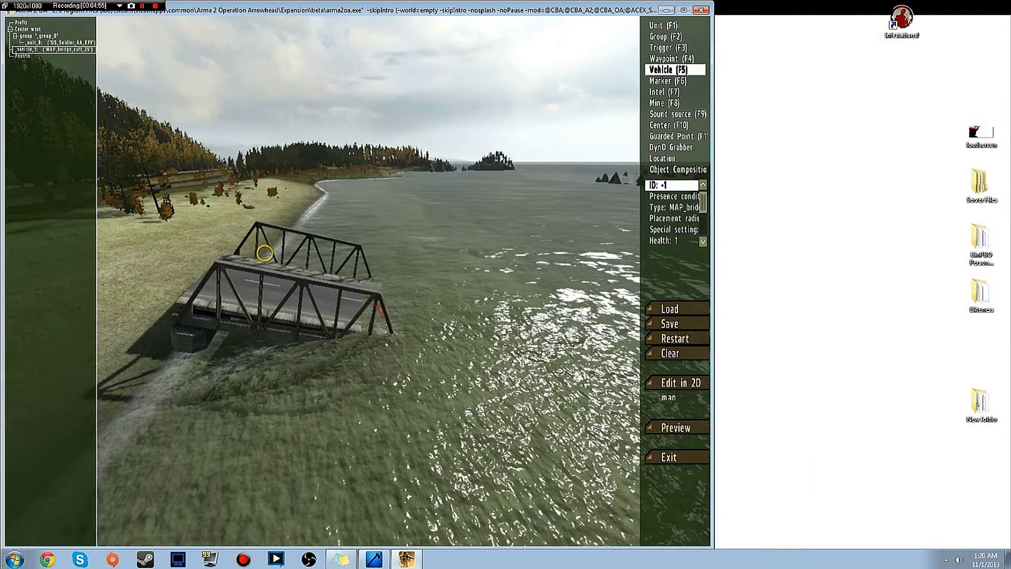
key(d)
right_drag(320, 308, 186, 388)
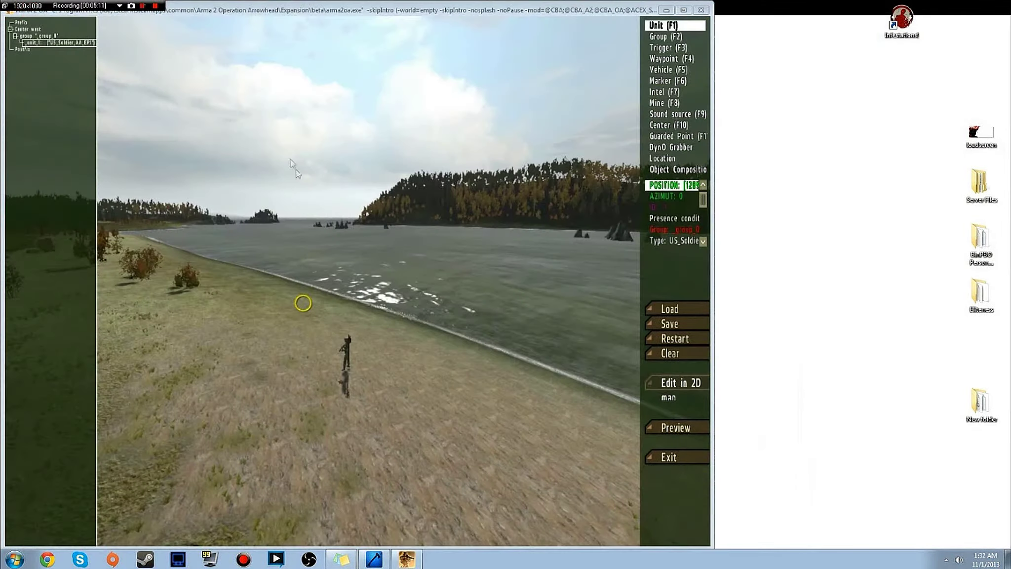
- Preview the mission as the soldier placed on the beach and return to the 3D editor
click(292, 248)
key(d)
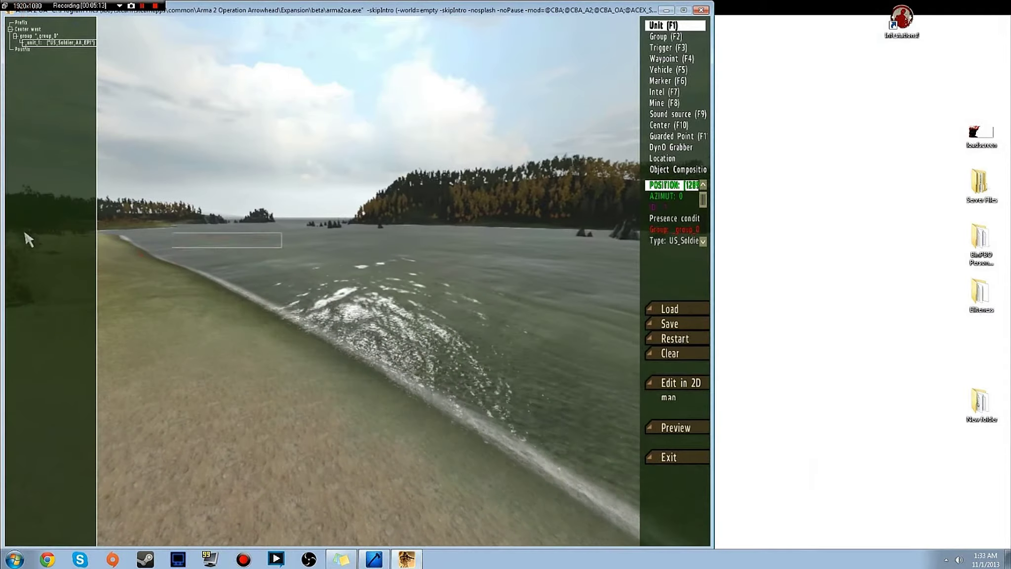
right_drag(356, 291, 689, 359)
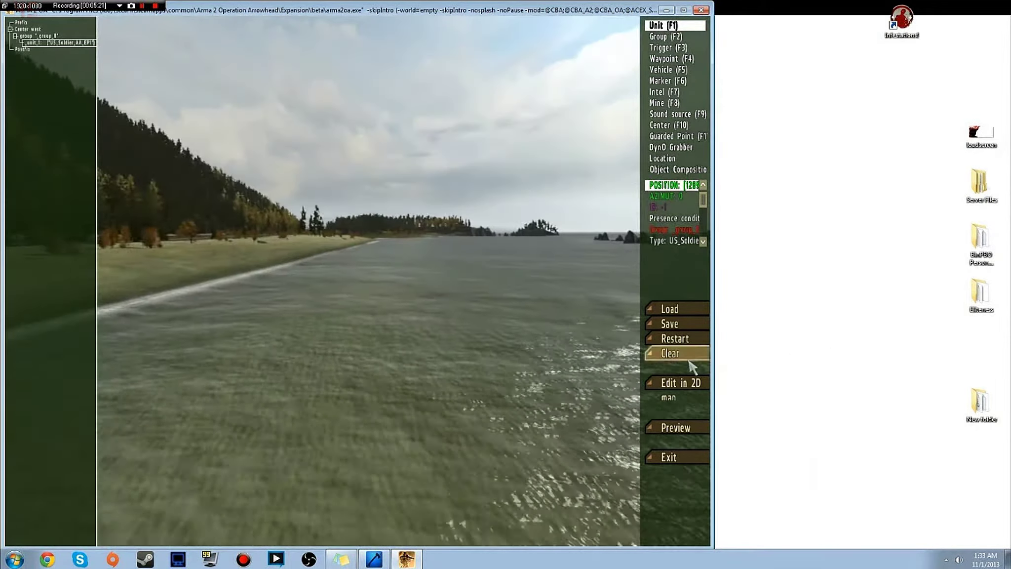
key(z)
right_drag(465, 346, 316, 350)
key(w)
click(655, 428)
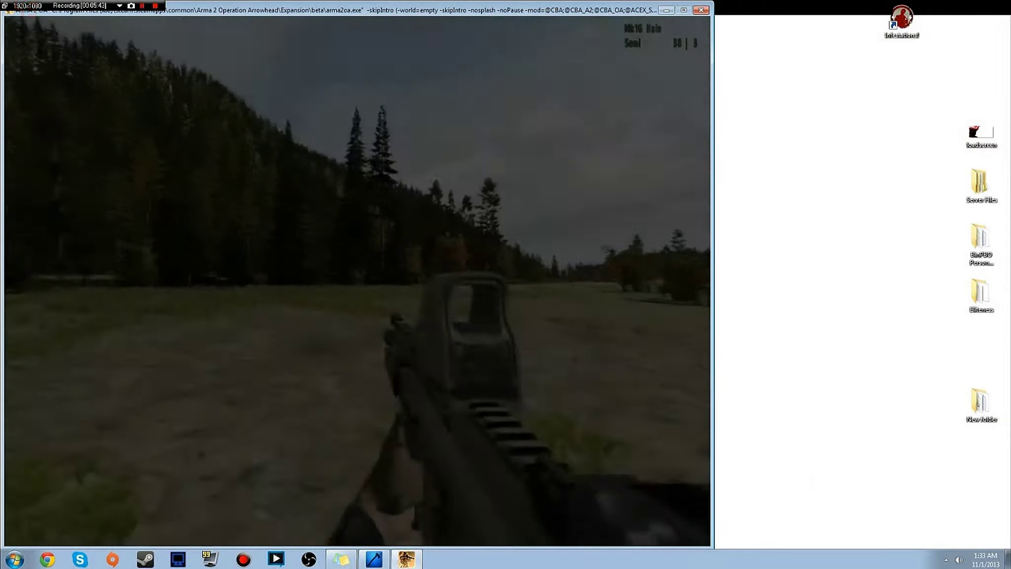
key(Escape)
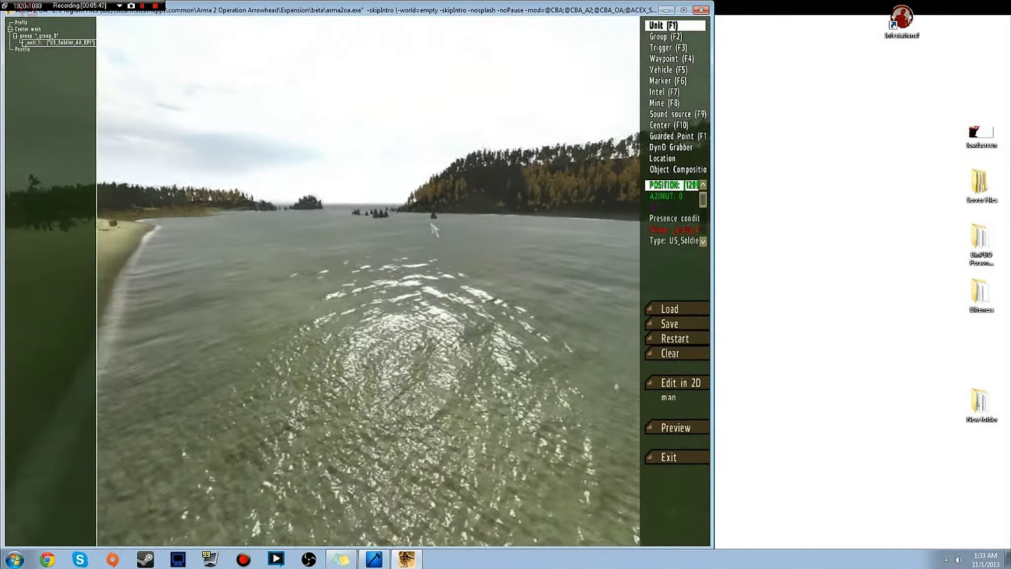
- Save the mission as "Skaliky Bridge.sqf" with the export type User mission
right_drag(432, 224, 251, 241)
key(w)
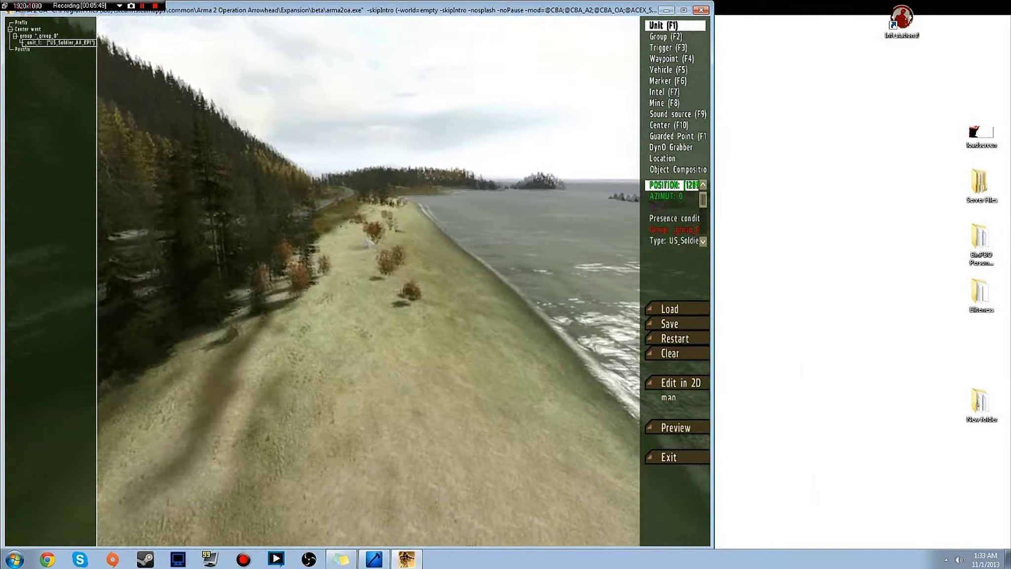
key(a)
right_drag(359, 236, 3, 217)
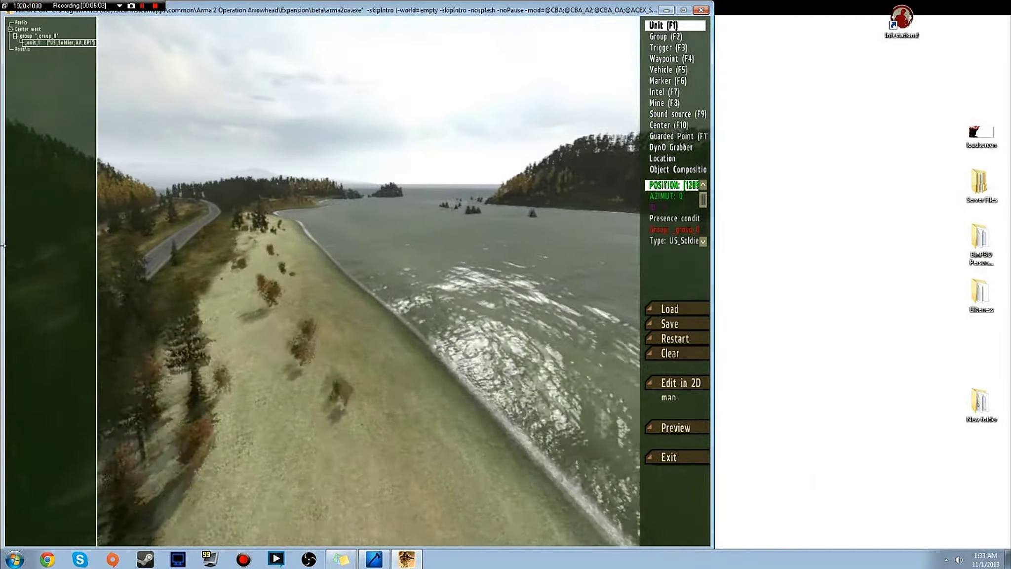
key(s)
right_drag(314, 282, 301, 329)
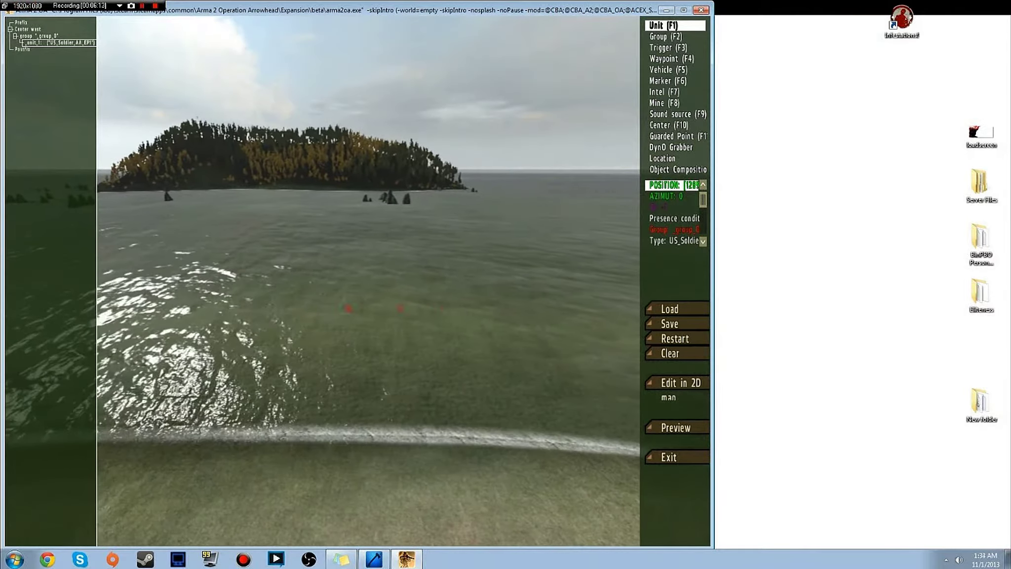
right_drag(451, 309, 185, 302)
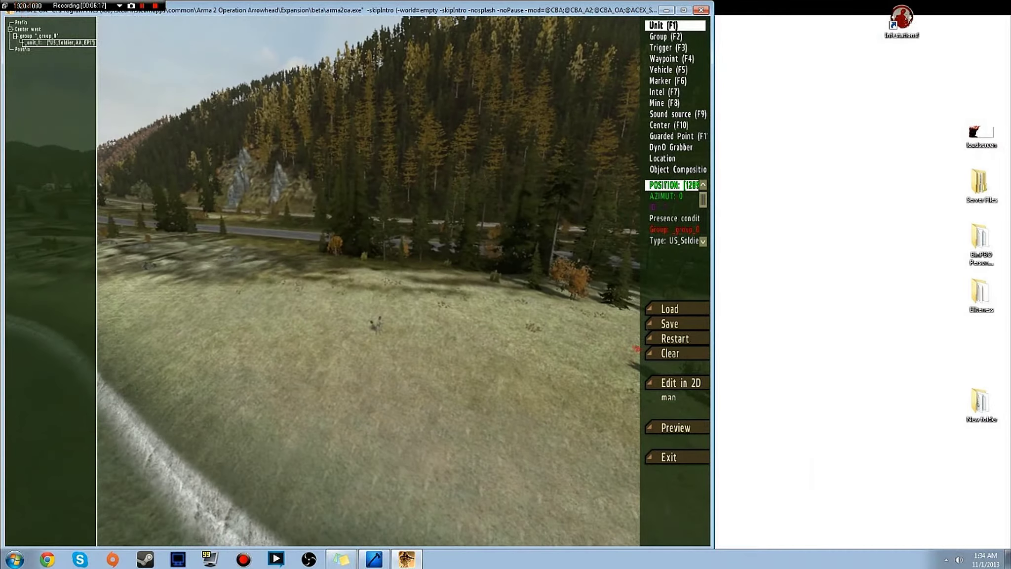
click(669, 323)
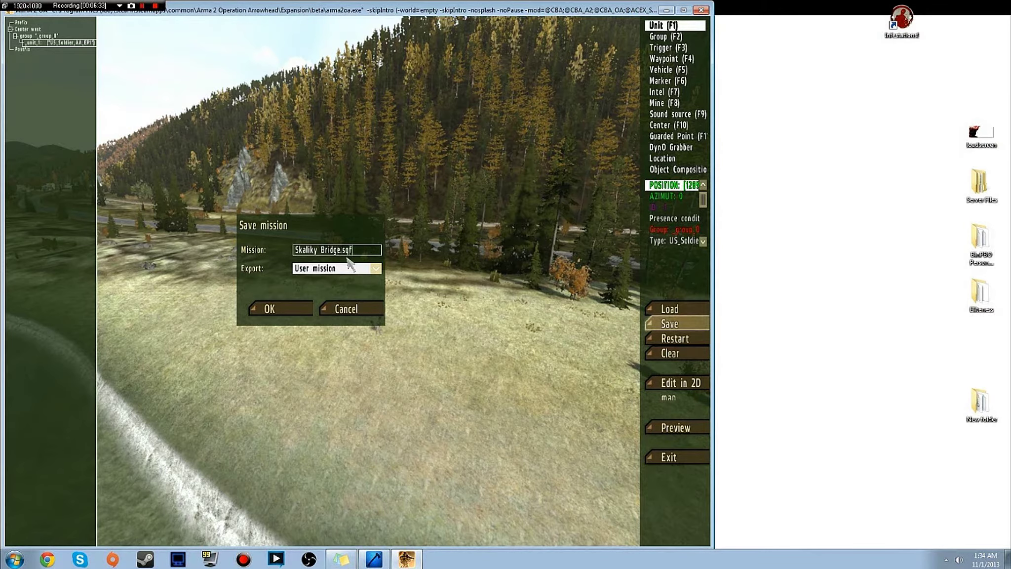
click(284, 312)
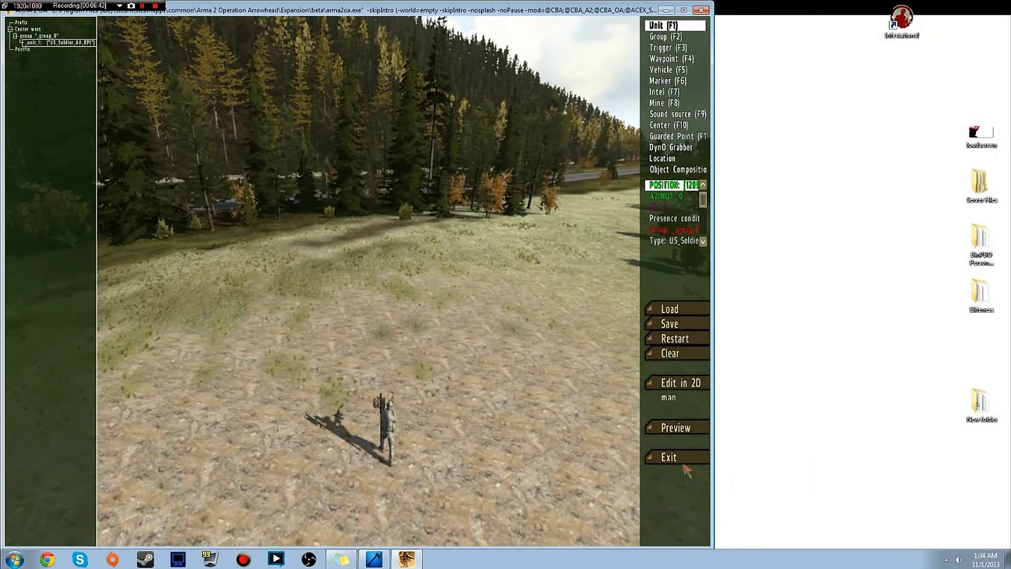
- Exit the 3D editor and quit the game to the desktop
click(659, 451)
click(387, 266)
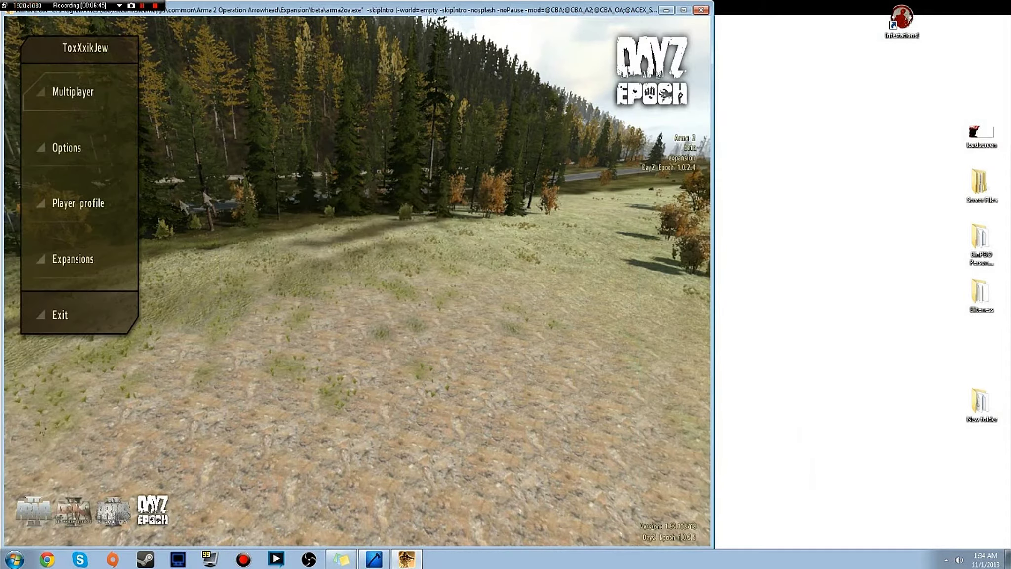
click(54, 315)
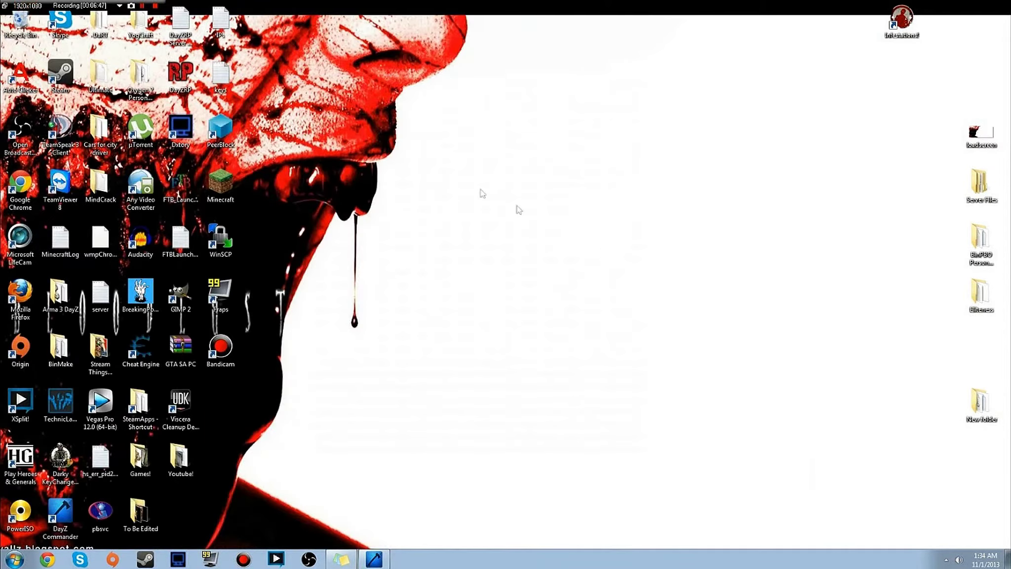
- Open the missions folder of the player profile under ArmA 2 Other Profiles in Documents
click(45, 560)
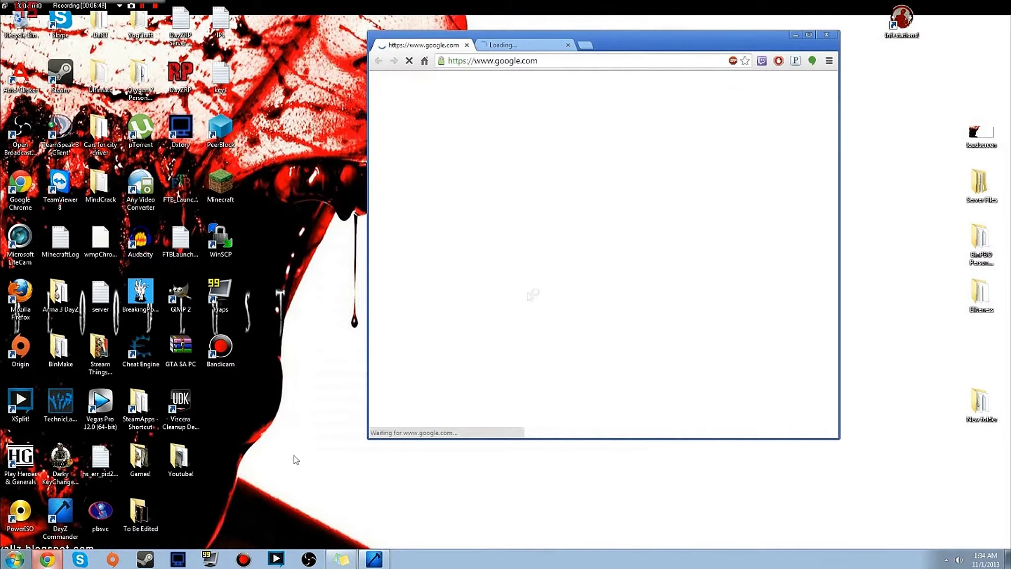
click(796, 41)
key(super)
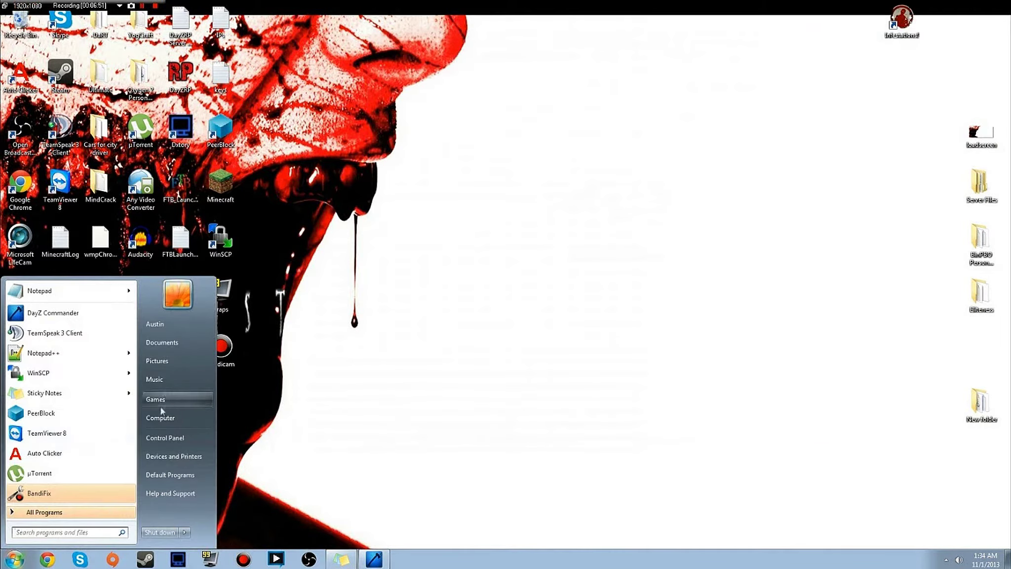
click(163, 342)
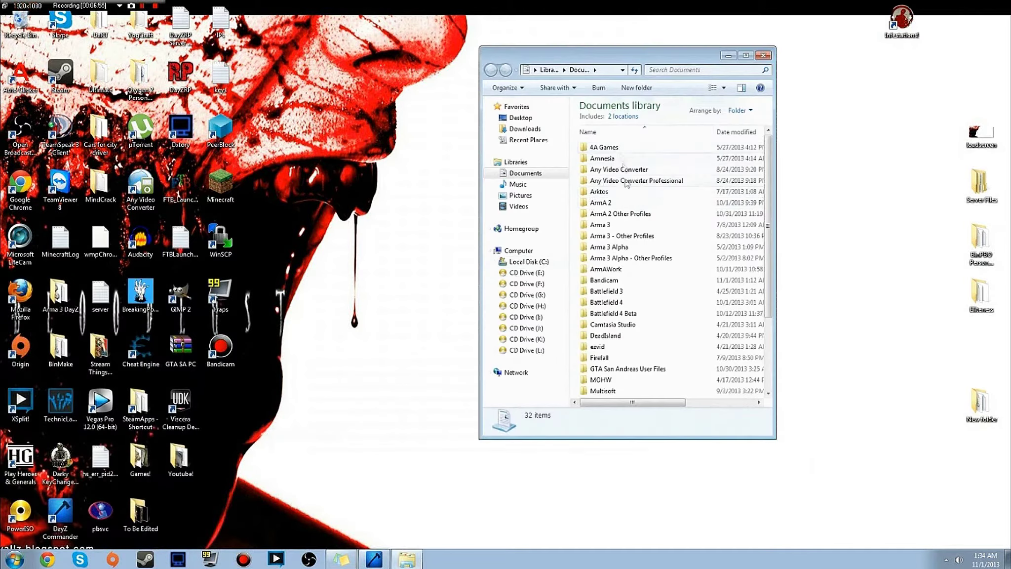
double_click(628, 213)
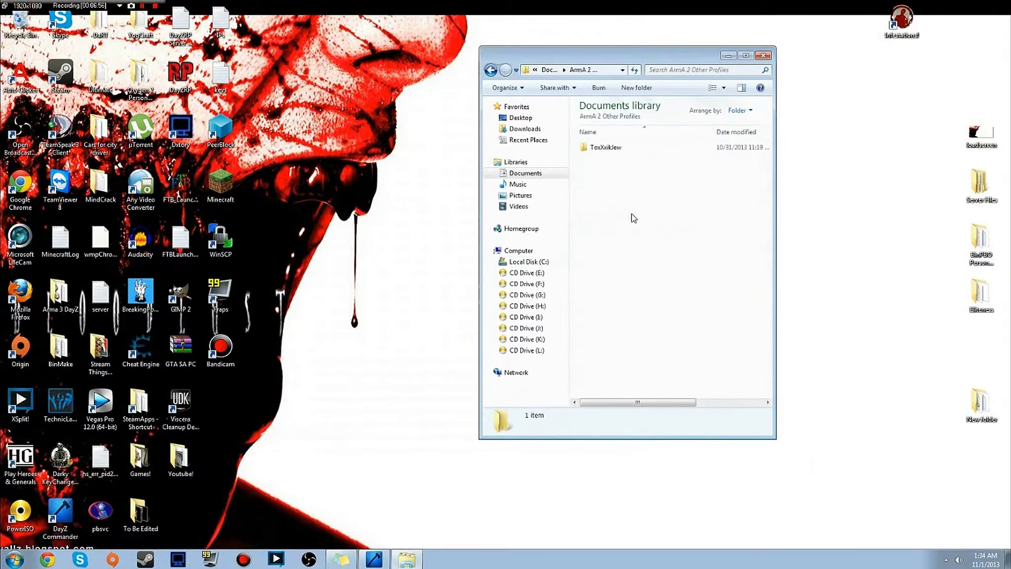
double_click(606, 148)
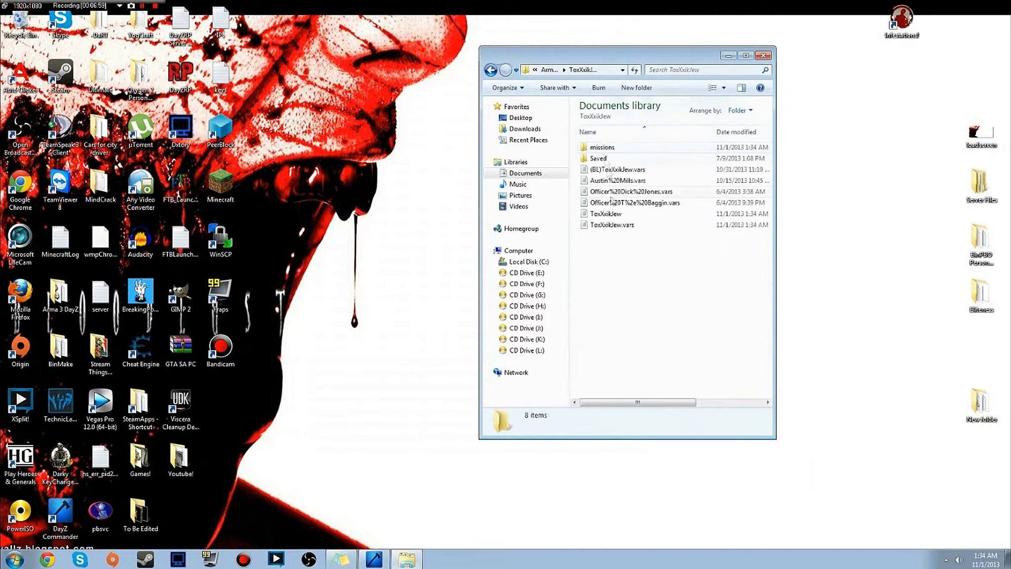
double_click(607, 148)
- Delete the other mission folder and open the Skaliky Bridge.sqf.Chernarus folder
click(618, 147)
key(Delete)
key(Return)
click(621, 149)
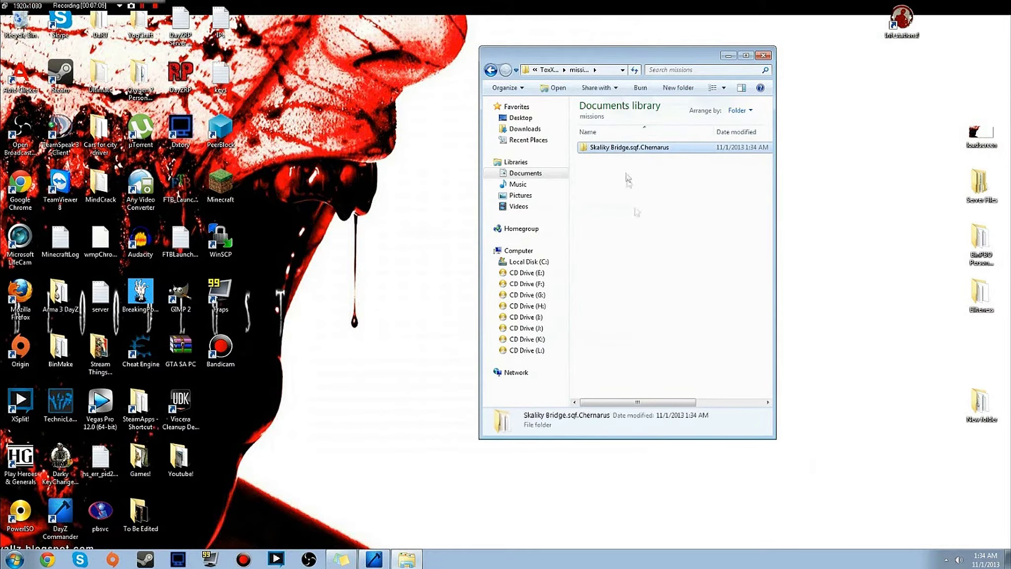
double_click(616, 147)
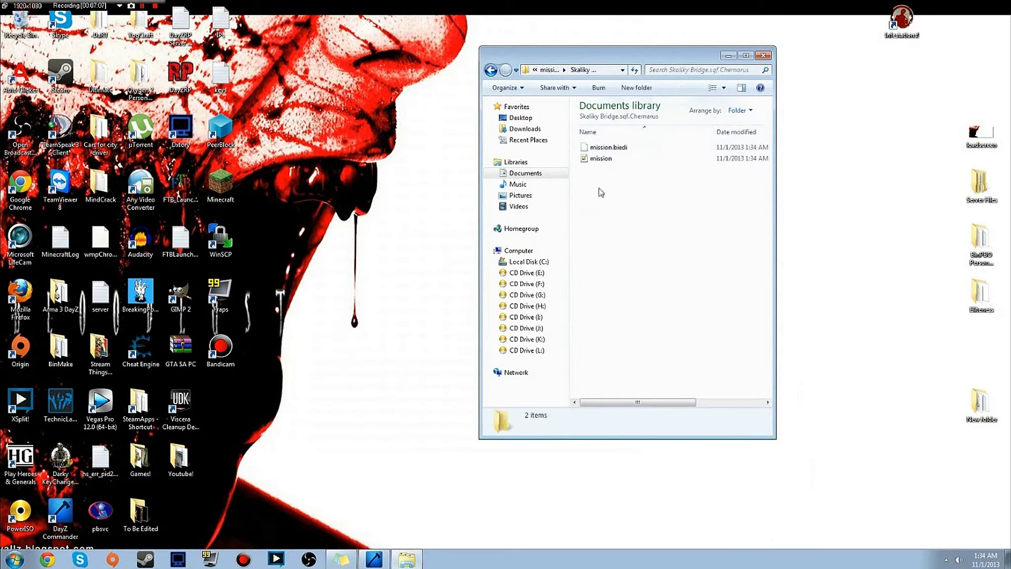
- Move the mission script file onto an empty area of the desktop and close the mission folder window
drag(601, 159, 849, 296)
drag(621, 210, 575, 155)
click(763, 54)
drag(858, 233, 615, 242)
click(586, 293)
click(586, 213)
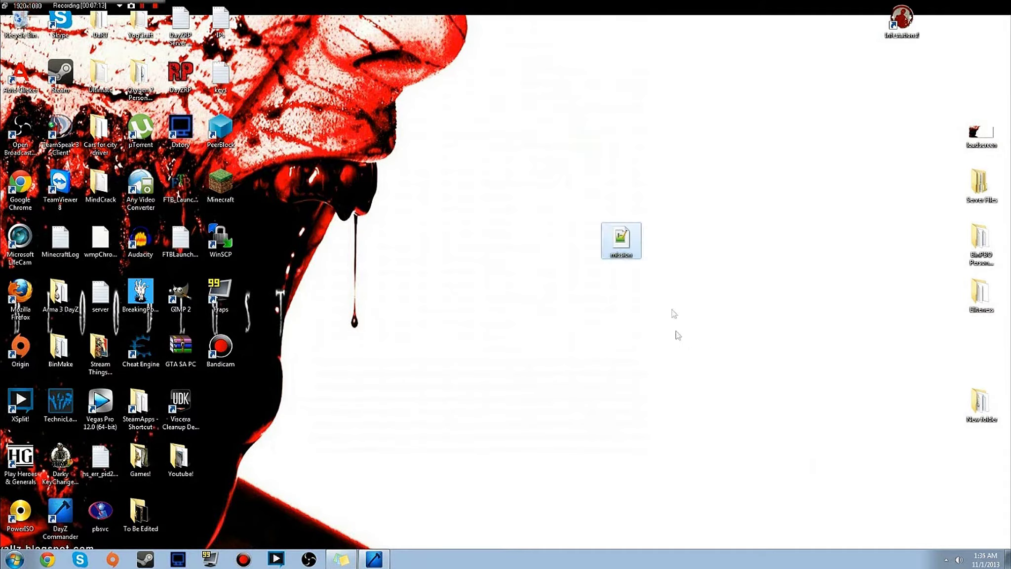
- Open the desktop mission file in Notepad++ and look over its code from activateAddons to the selectPlayer line
click(620, 239)
double_click(620, 239)
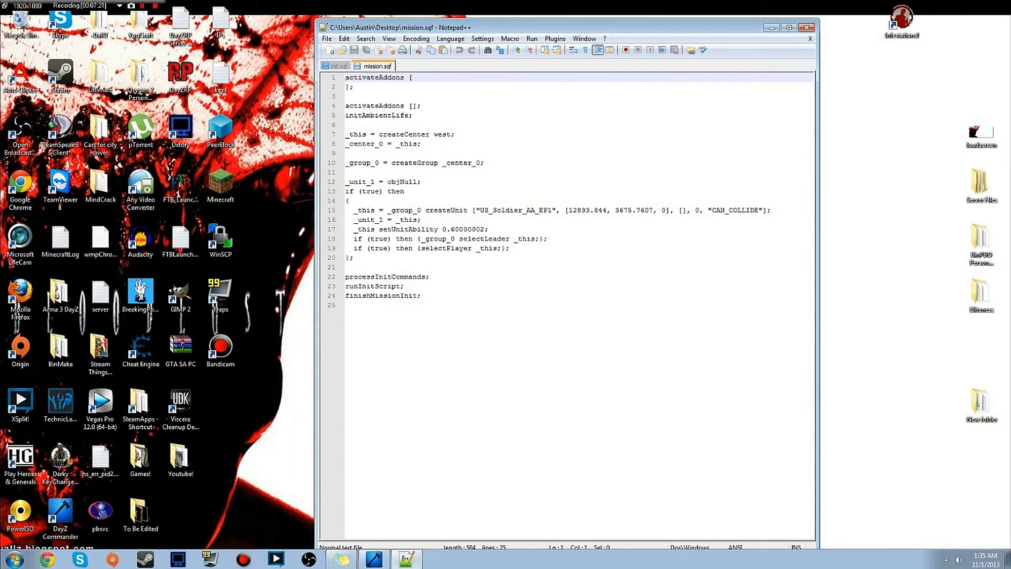
drag(346, 77, 510, 248)
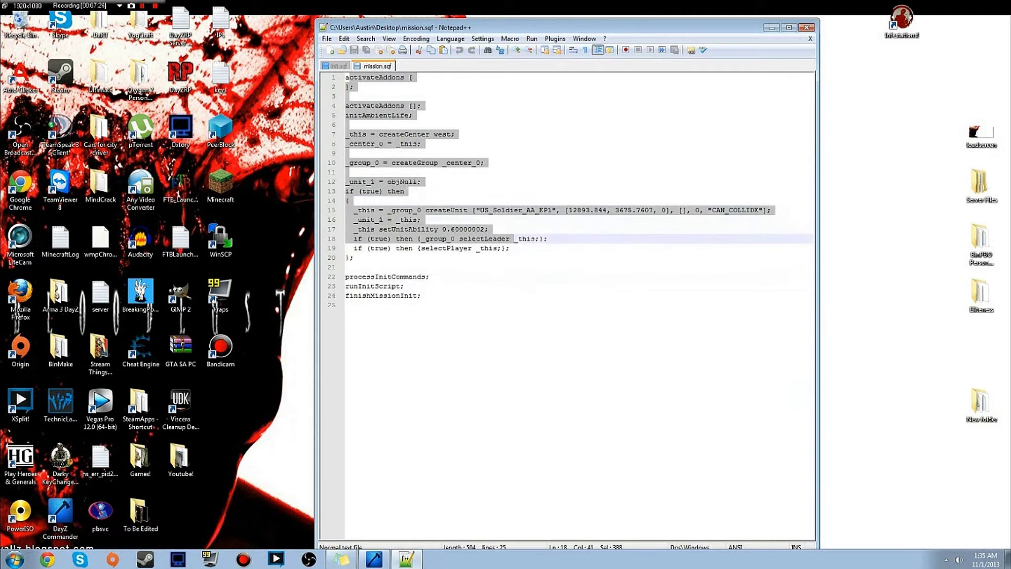
click(509, 248)
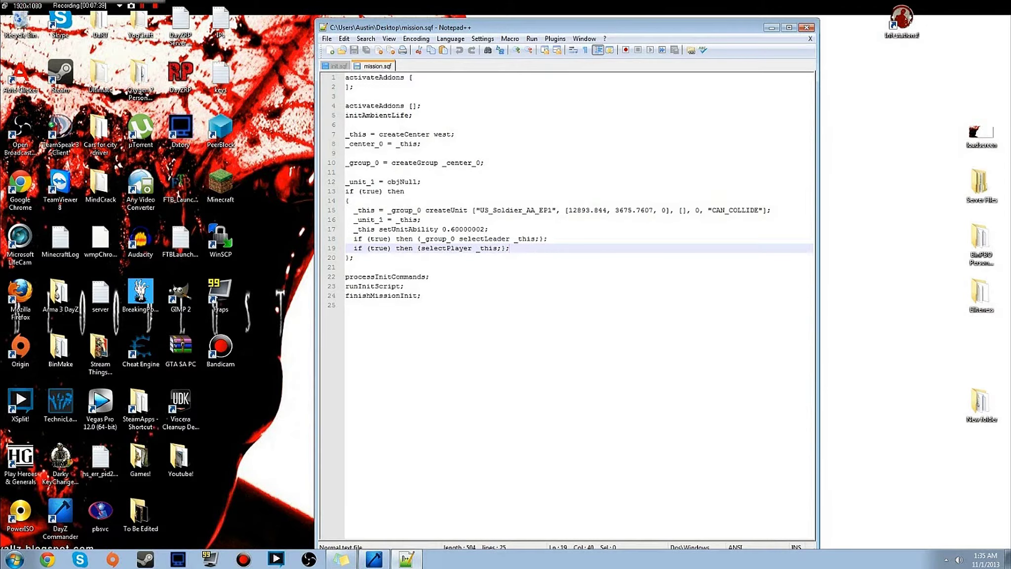
- Delete the header code through the _unit_1 = objNull line and the closing processInitCommands, runInitScript and finishMissionInit lines from mission.sqf
drag(345, 77, 421, 182)
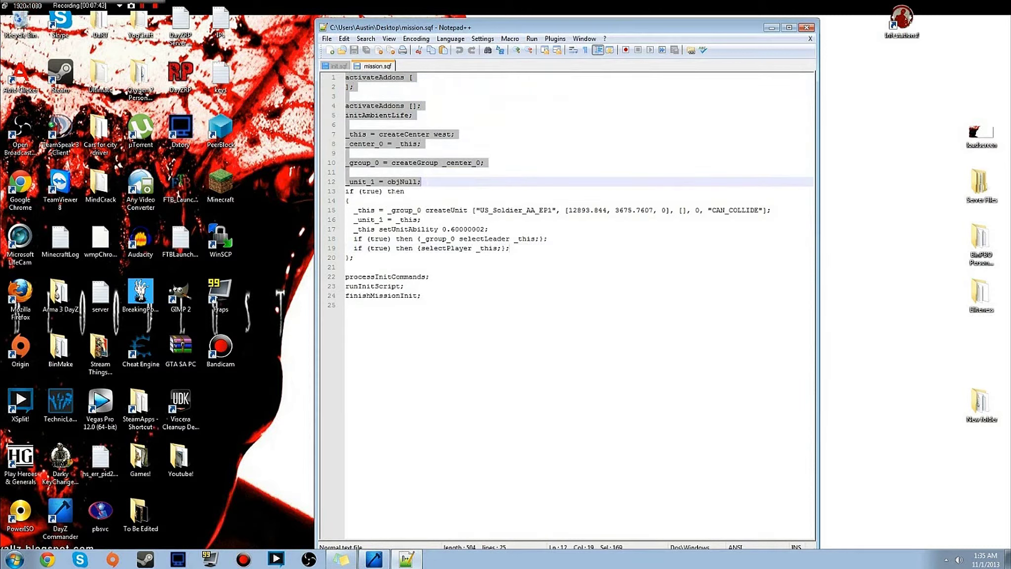
key(Delete)
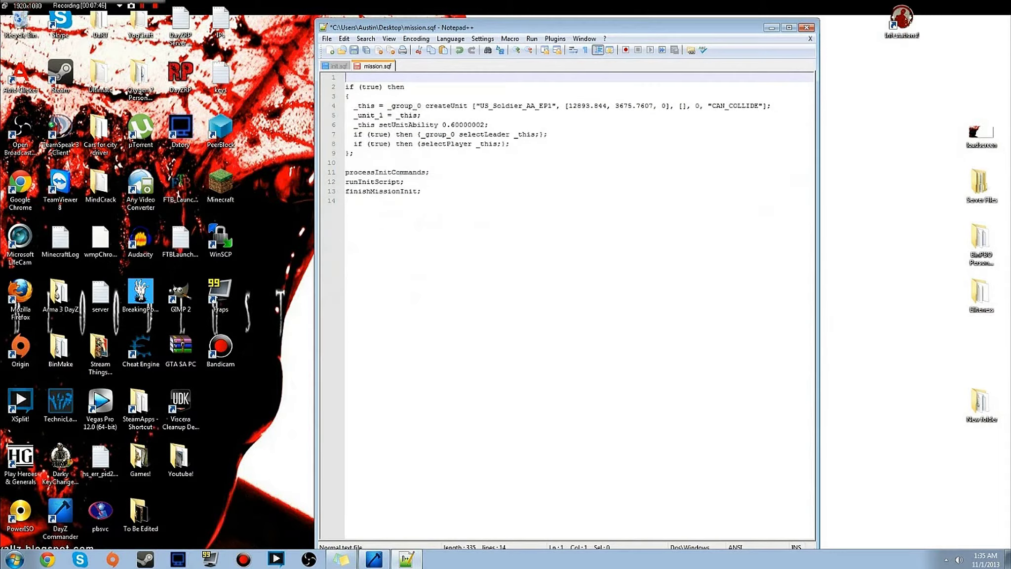
click(347, 87)
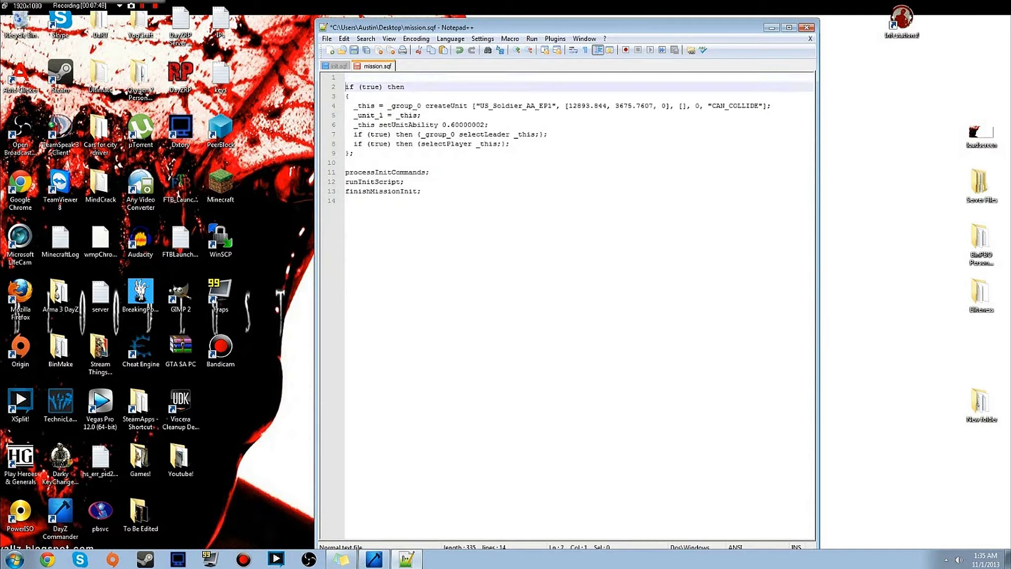
key(BackSpace)
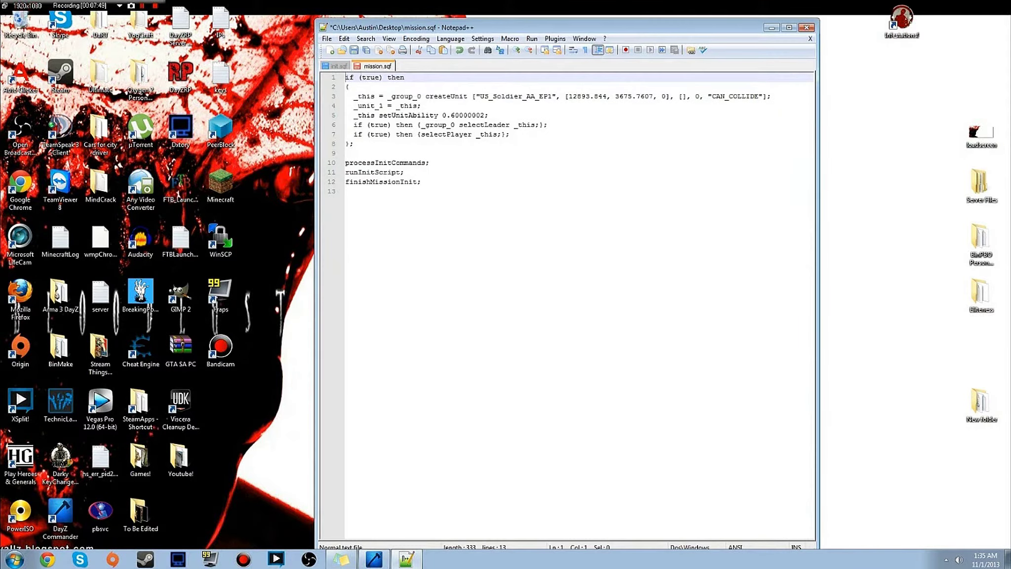
drag(421, 182, 347, 153)
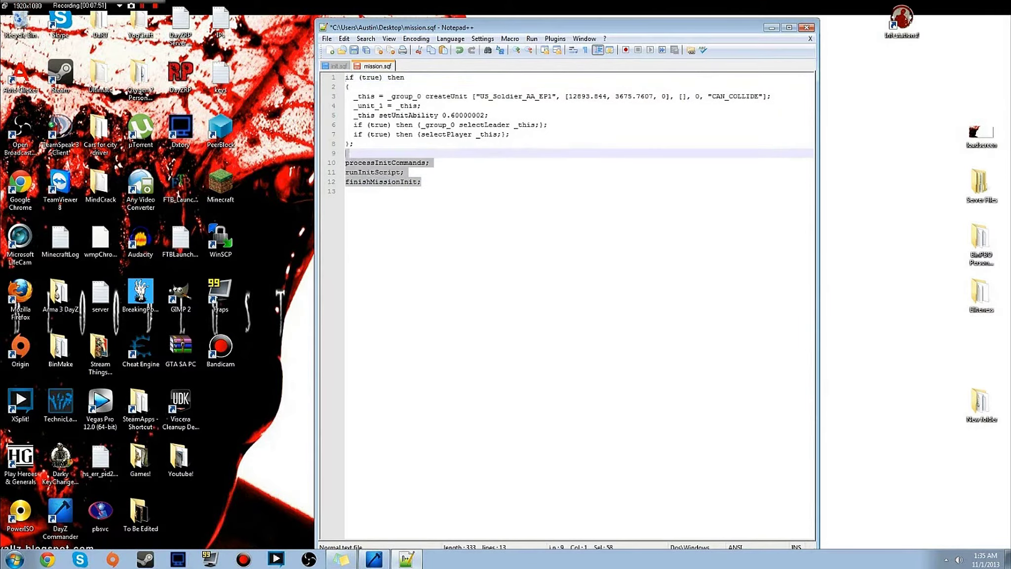
key(Delete)
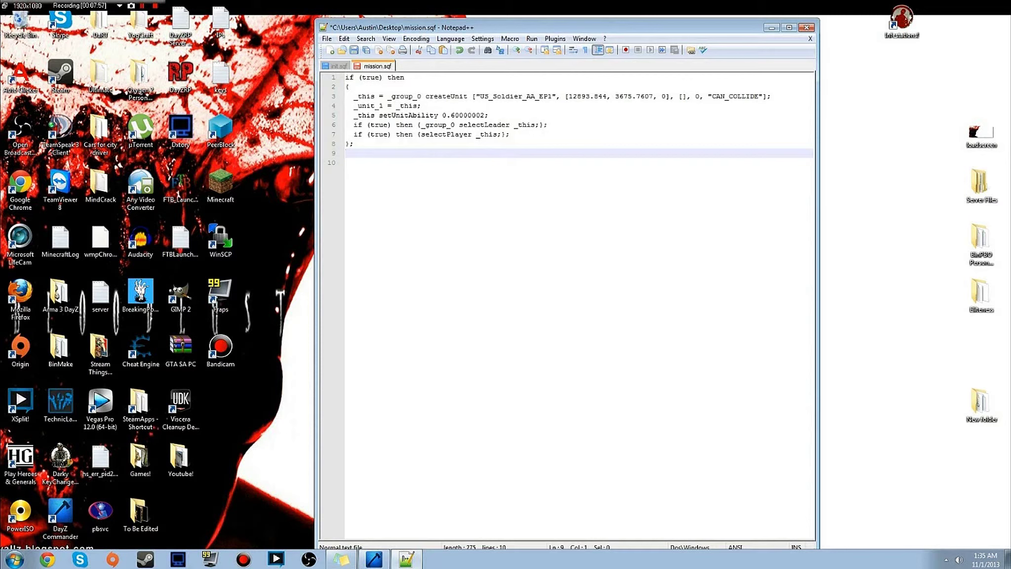
- Examine the remaining createUnit block in mission.sqf, from its opening brace to its closing brace
key(shift+Up)
key(shift+Up)
key(shift+Up)
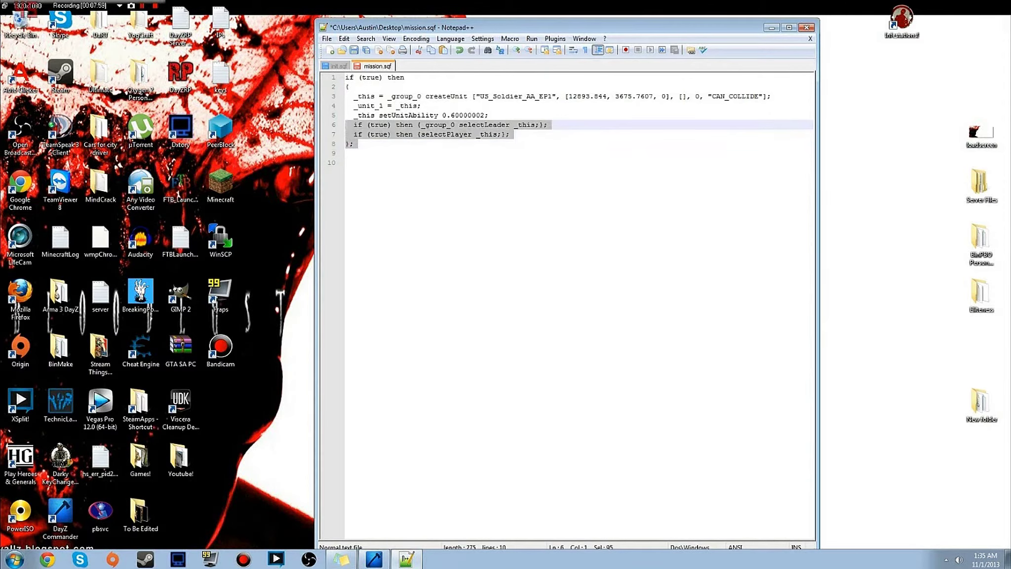
key(shift+Down)
key(shift+Down)
key(shift+Down)
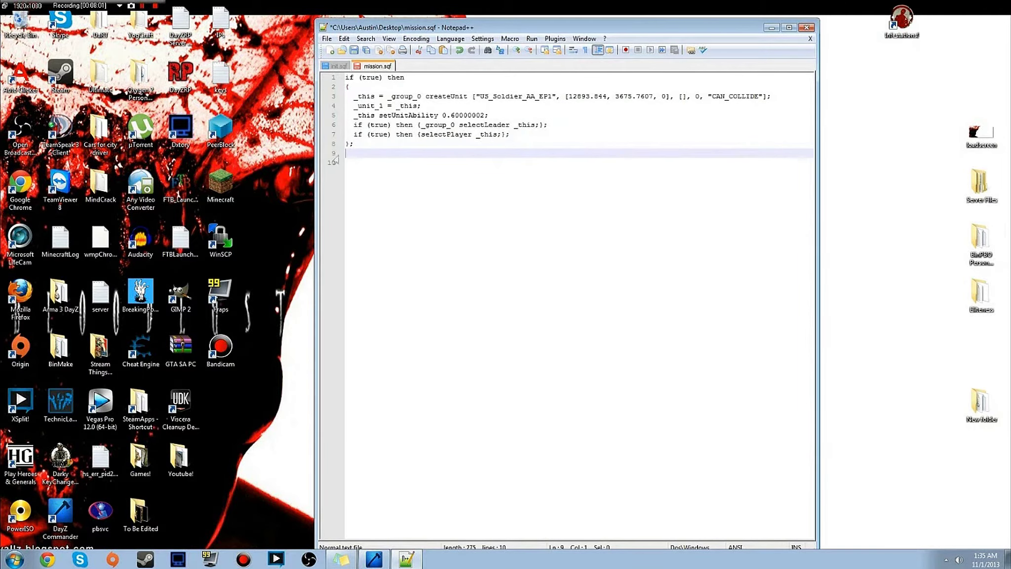
click(354, 144)
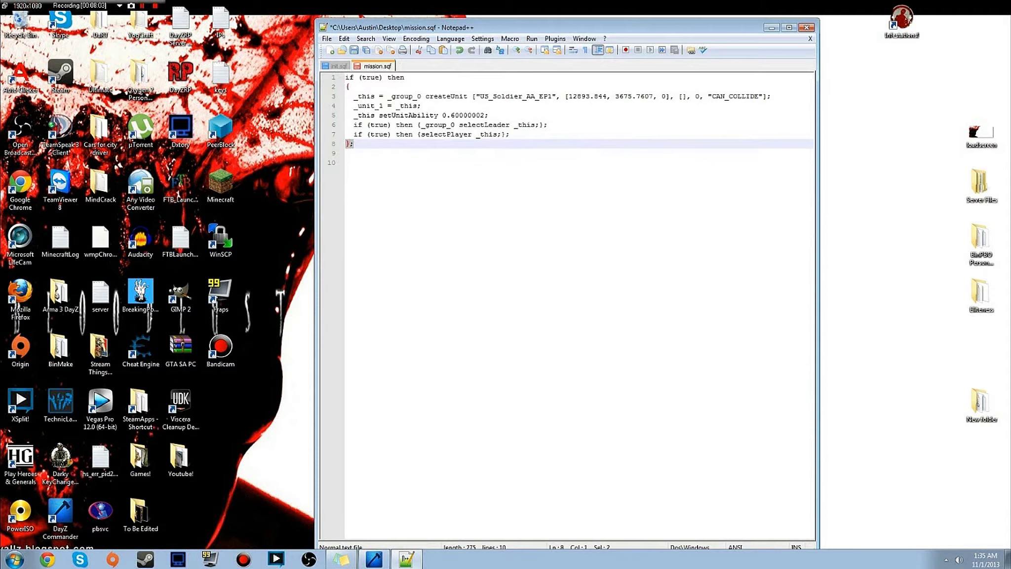
key(shift+Up)
key(shift+Up)
key(shift+Up)
key(shift+Up)
key(shift+Up)
key(shift+Up)
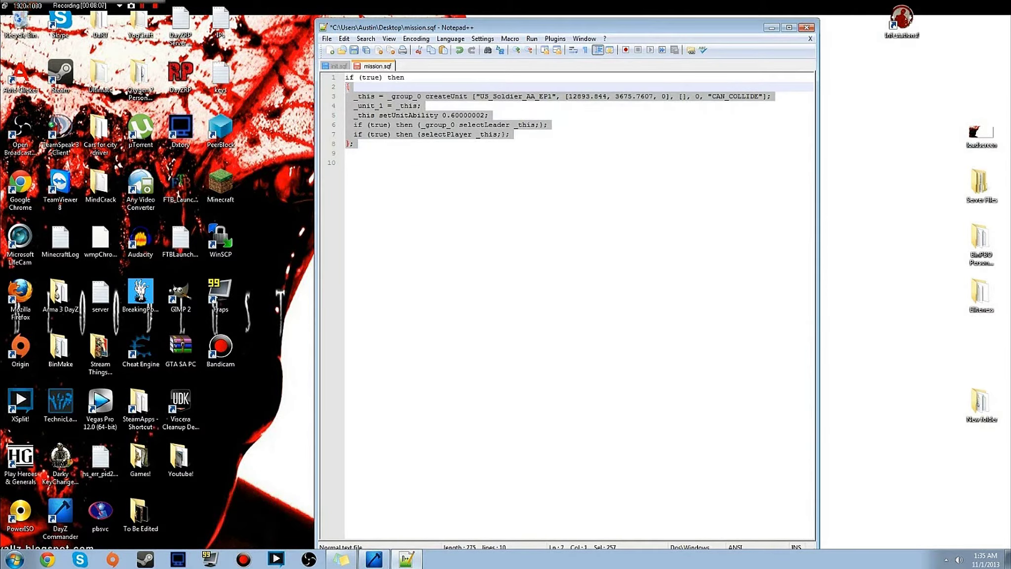
key(shift+Down)
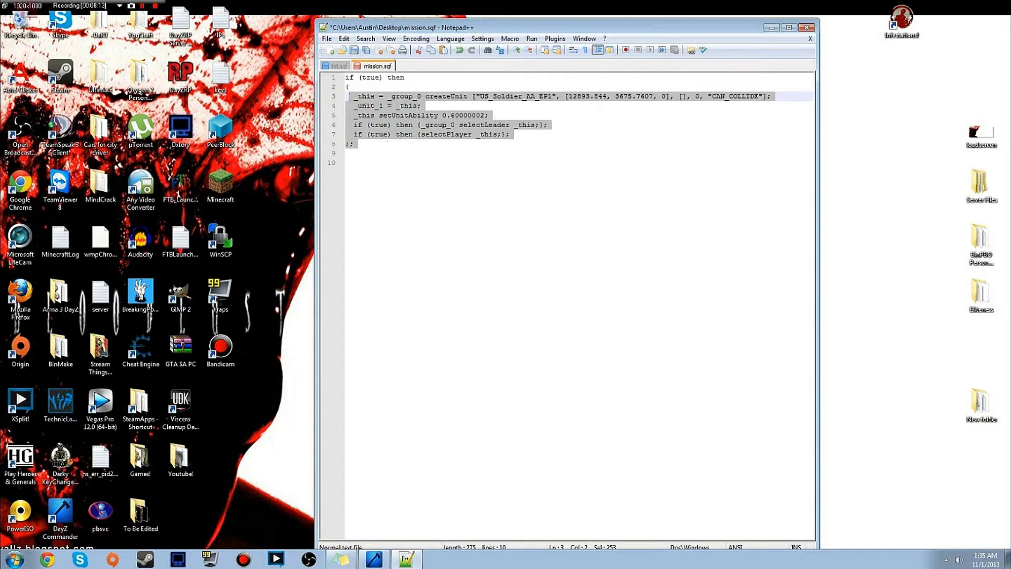
click(359, 164)
drag(359, 163, 355, 116)
click(365, 155)
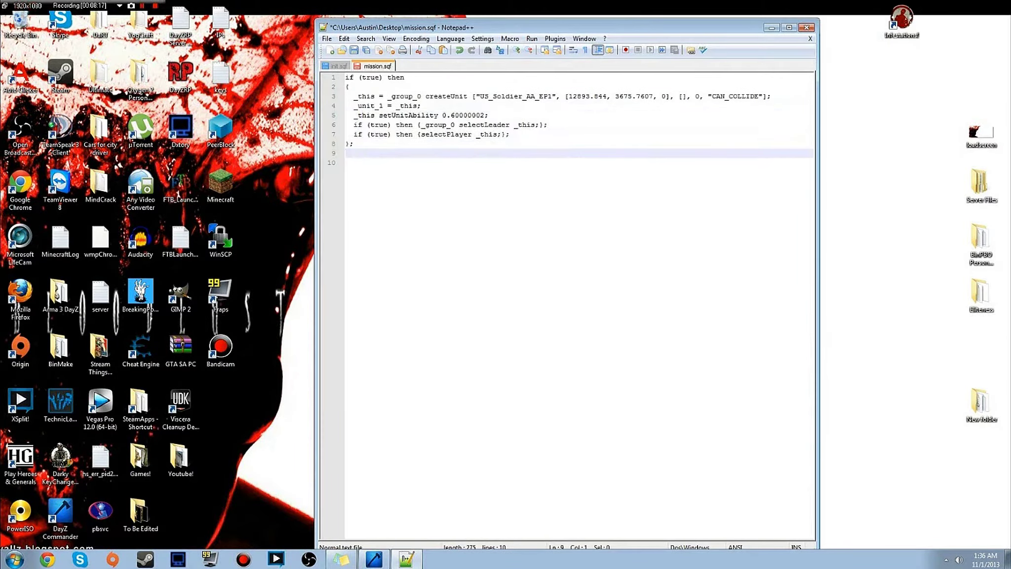
drag(348, 154, 350, 97)
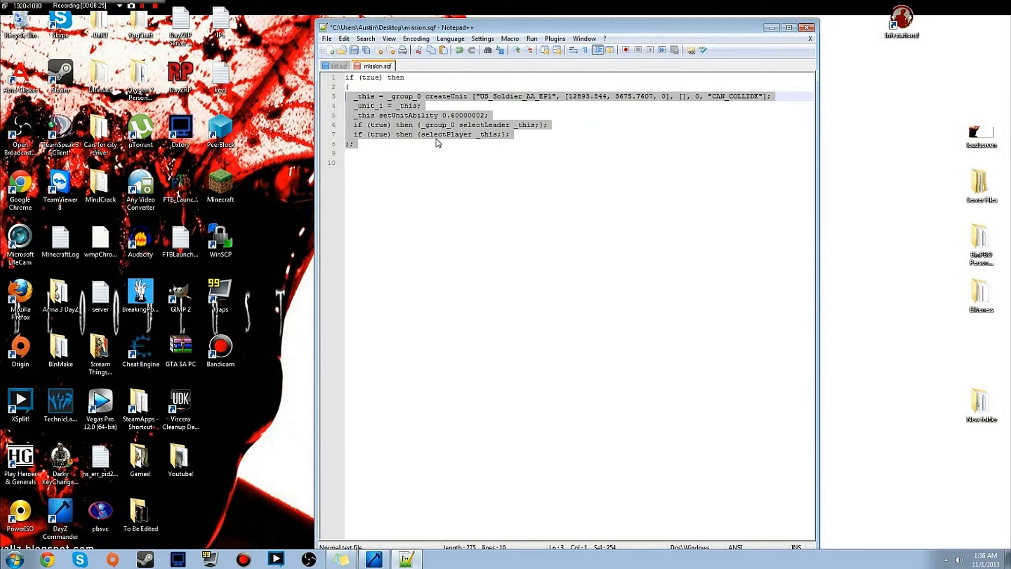
click(368, 144)
click(370, 153)
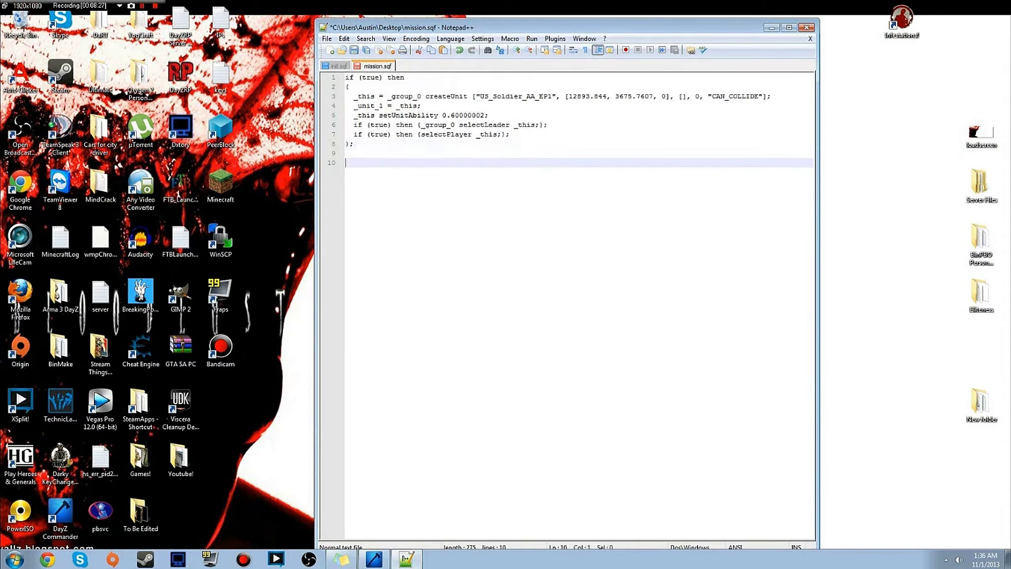
- Delete all the remaining code from mission.sqf so the file is empty
drag(359, 157, 325, 52)
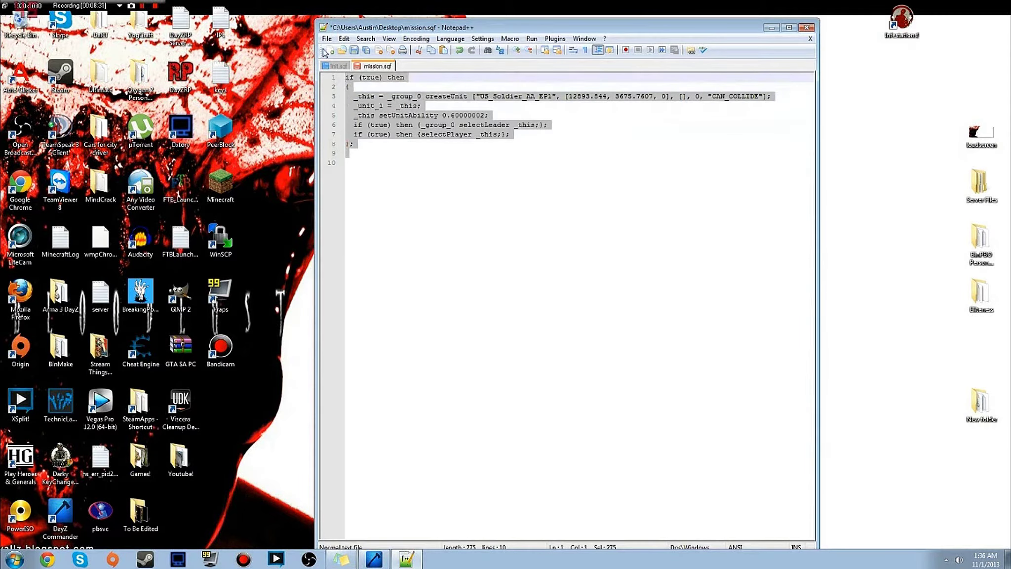
key(Delete)
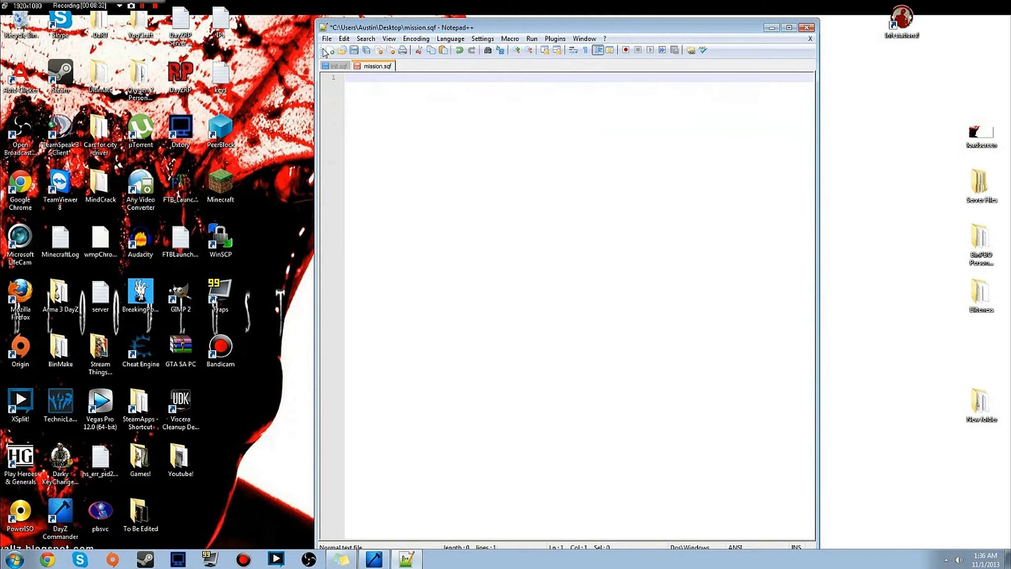
click(142, 6)
click(142, 6)
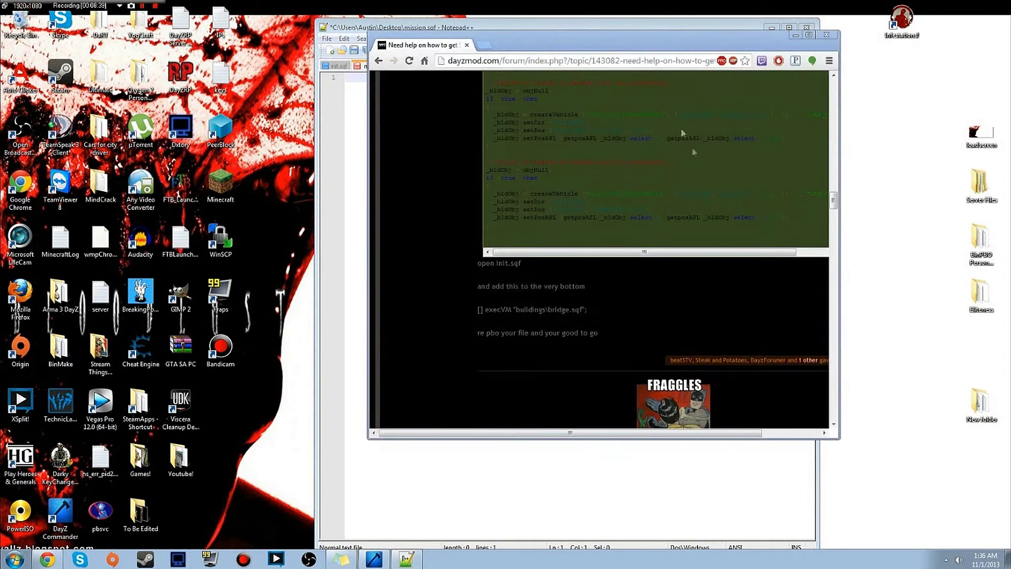
- Check the bridge.sqf code in the dayzmod.com forum topic, then paste it into the empty mission.sqf in Notepad++
double_click(582, 41)
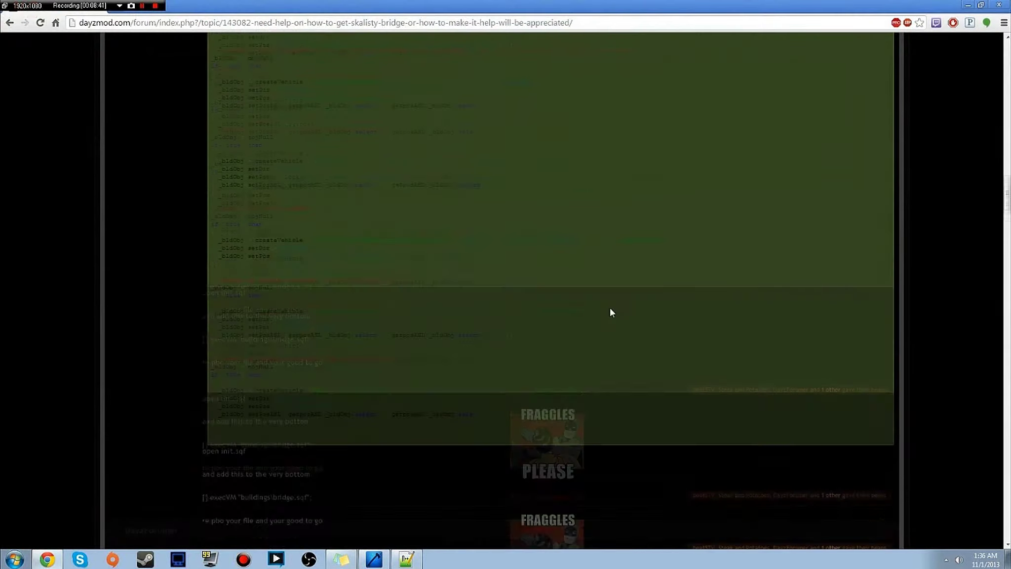
scroll(611, 312, up, 10)
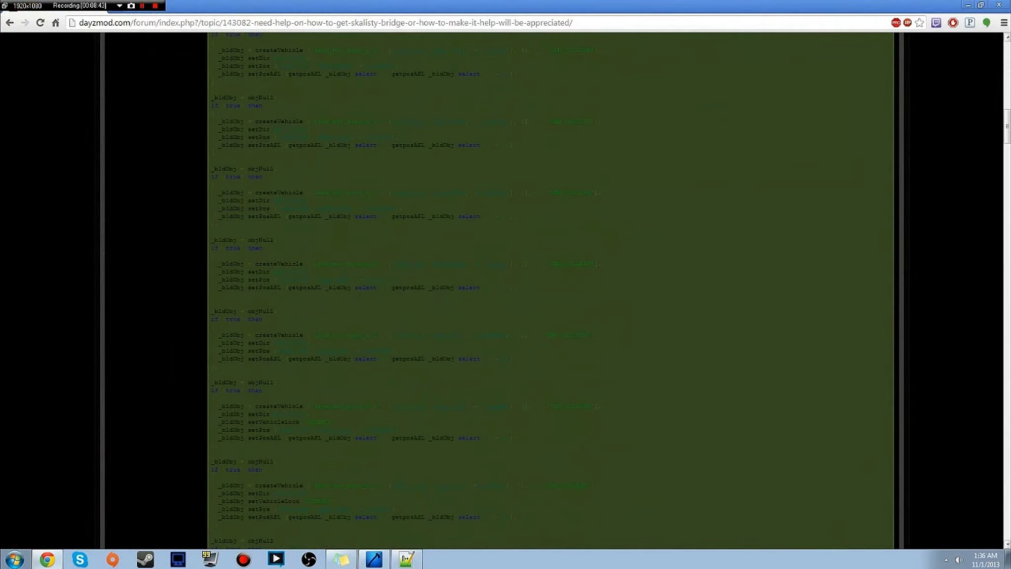
drag(1009, 136, 1008, 97)
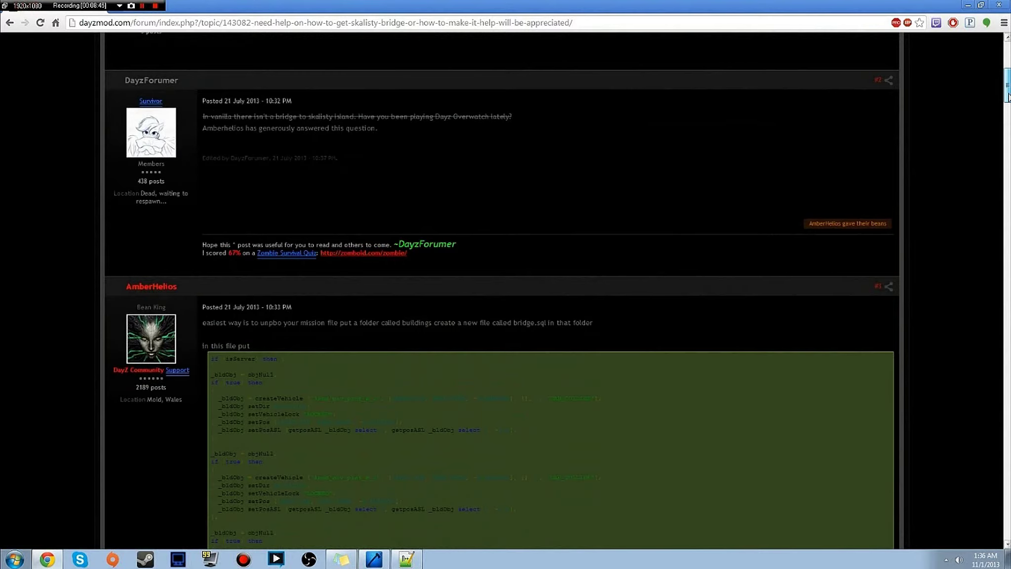
drag(564, 3, 532, 87)
click(708, 75)
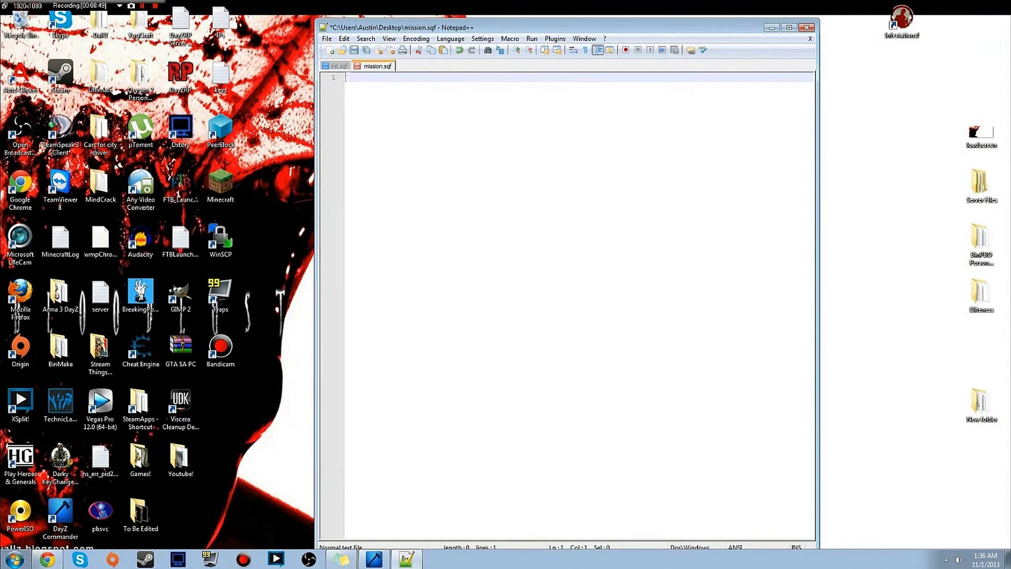
key(ctrl+v)
scroll(810, 401, up, 10)
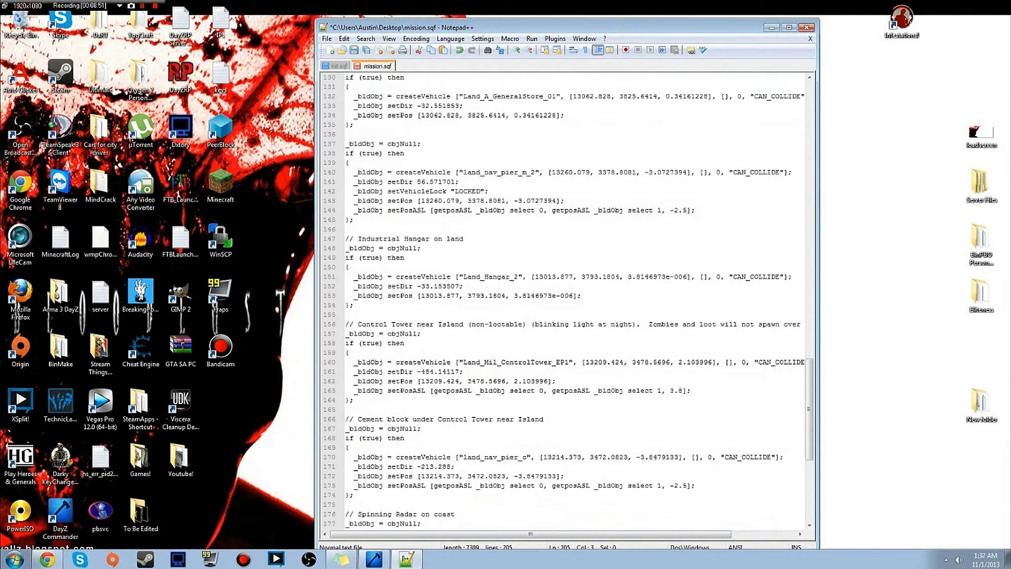
drag(810, 401, 806, 494)
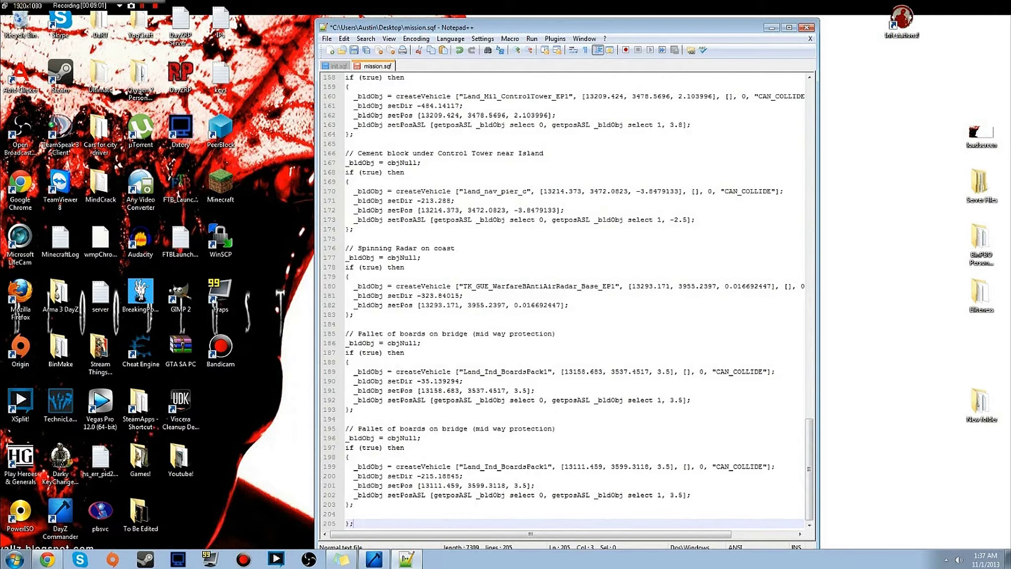
scroll(568, 301, up, 20)
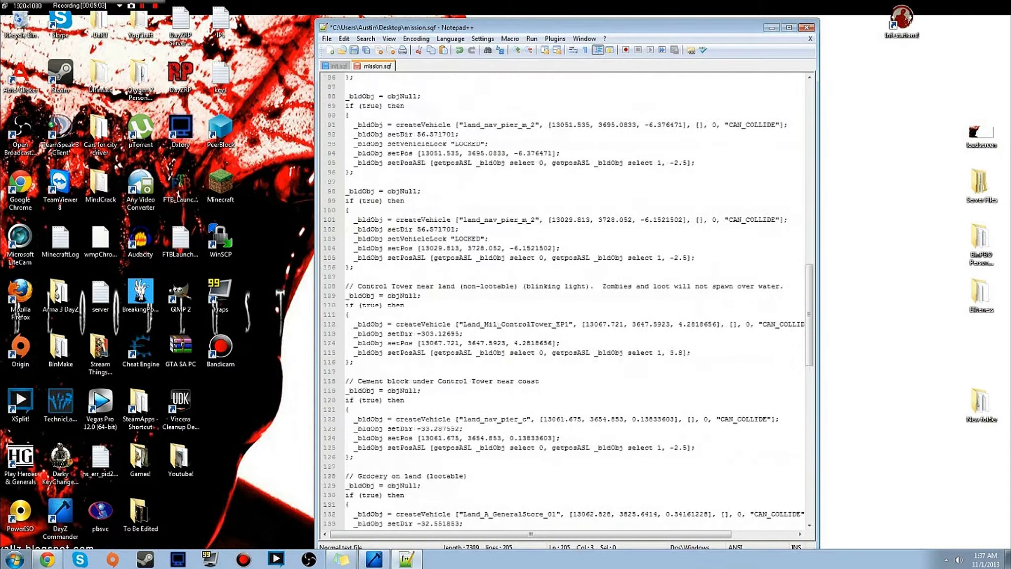
- Save mission.sqf, then save a copy of it on the Desktop as Skalisky Island edit.sqf
scroll(568, 301, up, 20)
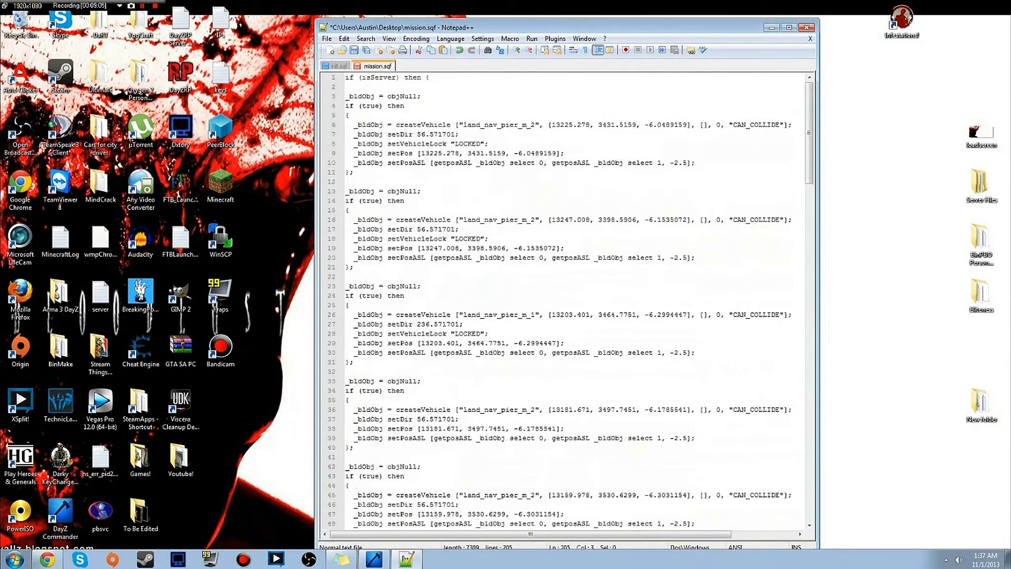
click(353, 50)
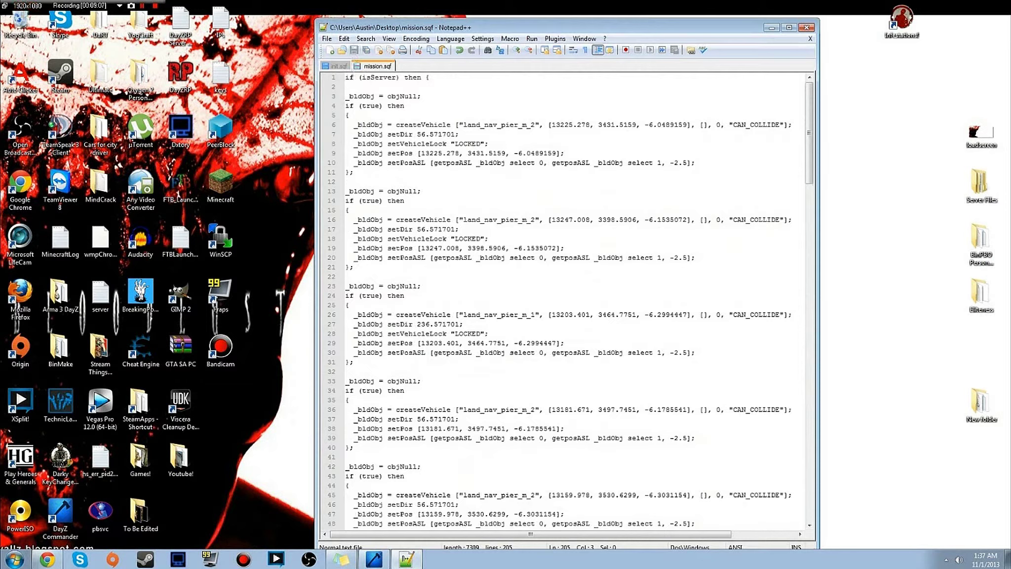
click(326, 40)
click(349, 97)
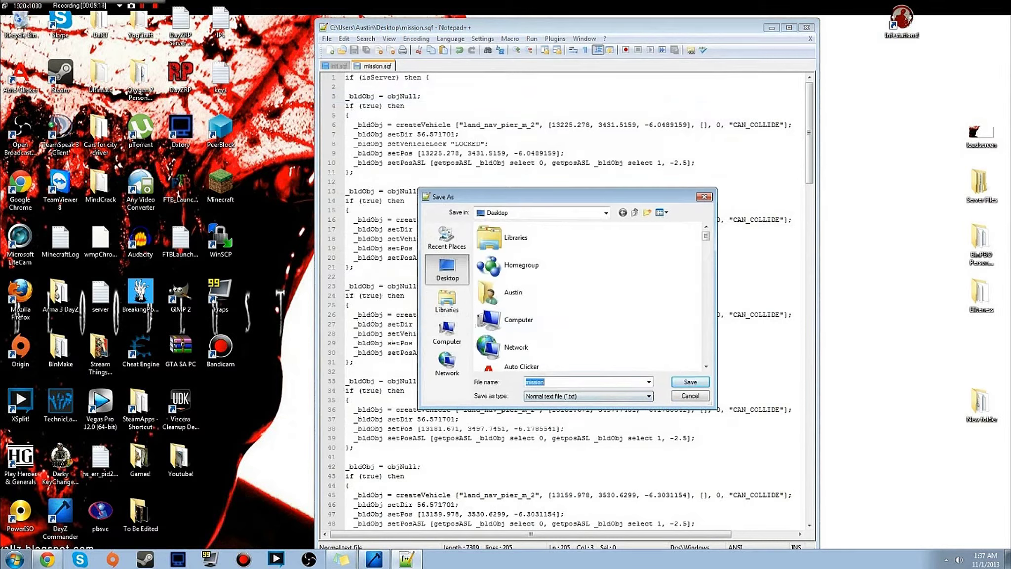
text(Skalisky Island edit.sqf)
key(Return)
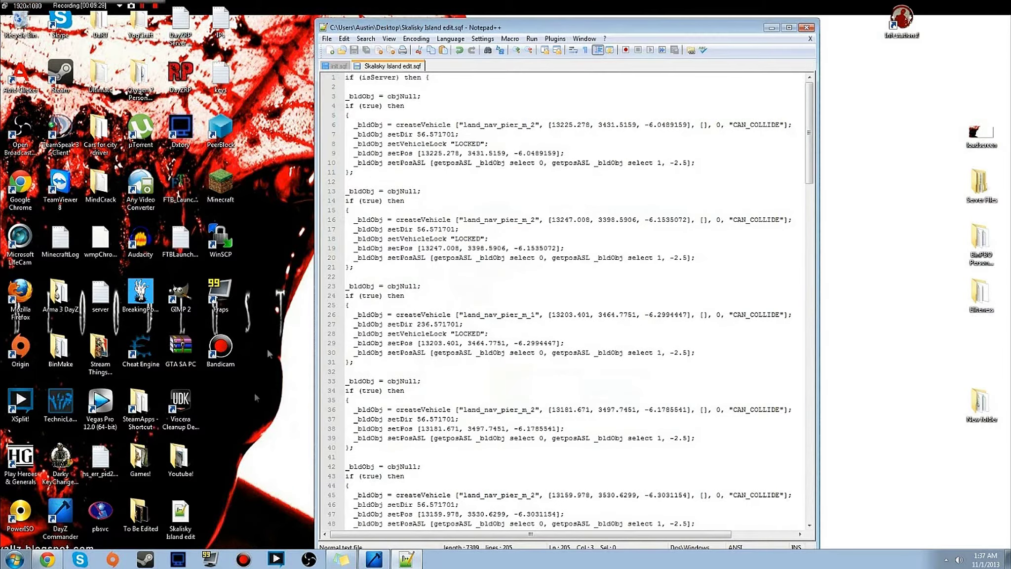
- Close Notepad++ and move the Skalisky Island edit and mission files to free spots on the desktop
drag(180, 516, 867, 395)
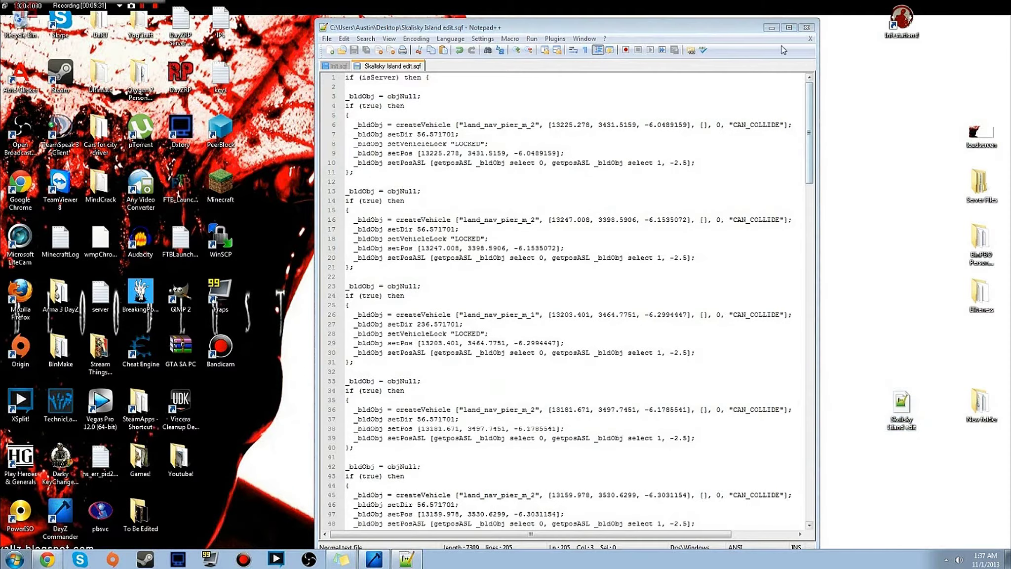
drag(493, 26, 455, 75)
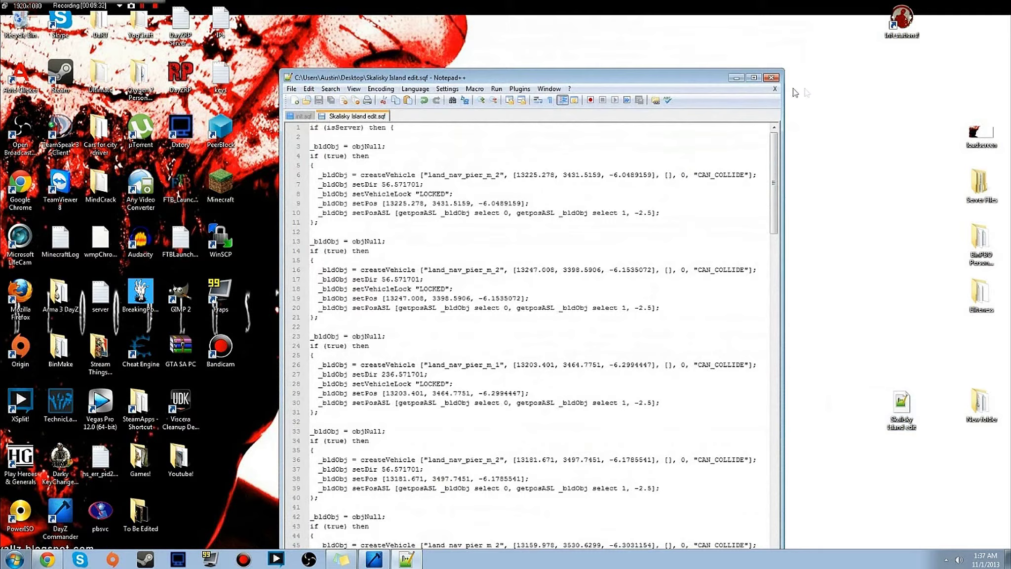
click(769, 77)
drag(505, 147, 667, 331)
drag(623, 243, 982, 351)
drag(894, 401, 653, 345)
mouse_move(409, 212)
mouse_down()
mouse_move(605, 311)
mouse_move(518, 396)
mouse_up()
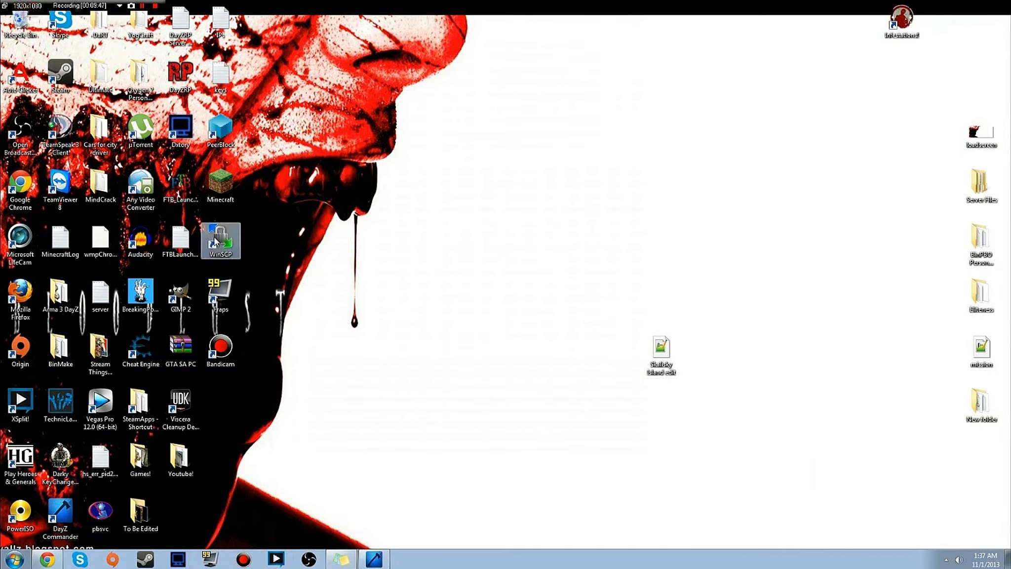
drag(291, 171, 580, 375)
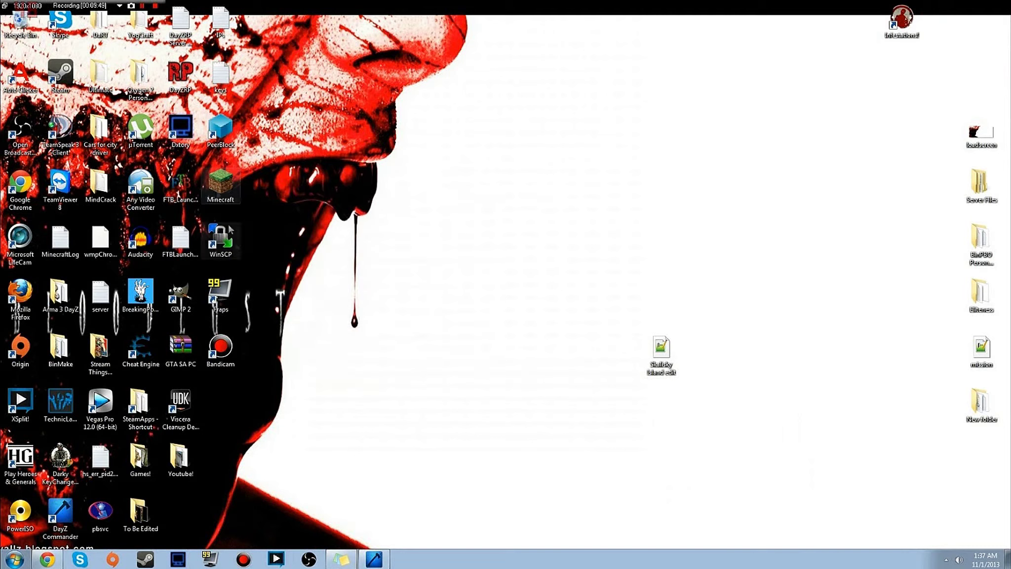
- Launch WinSCP and log in to the stored server session with the account password
double_click(237, 249)
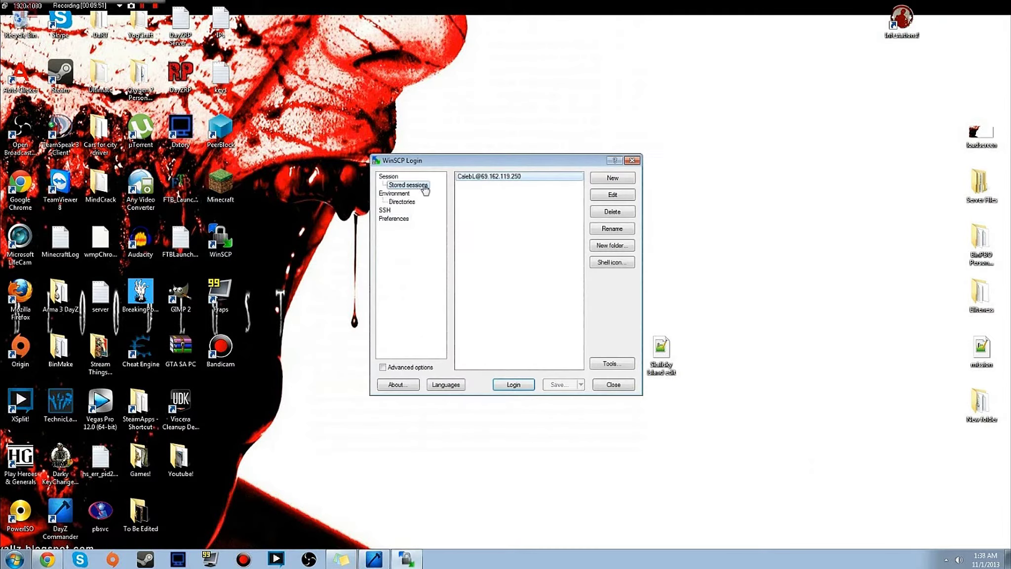
click(512, 385)
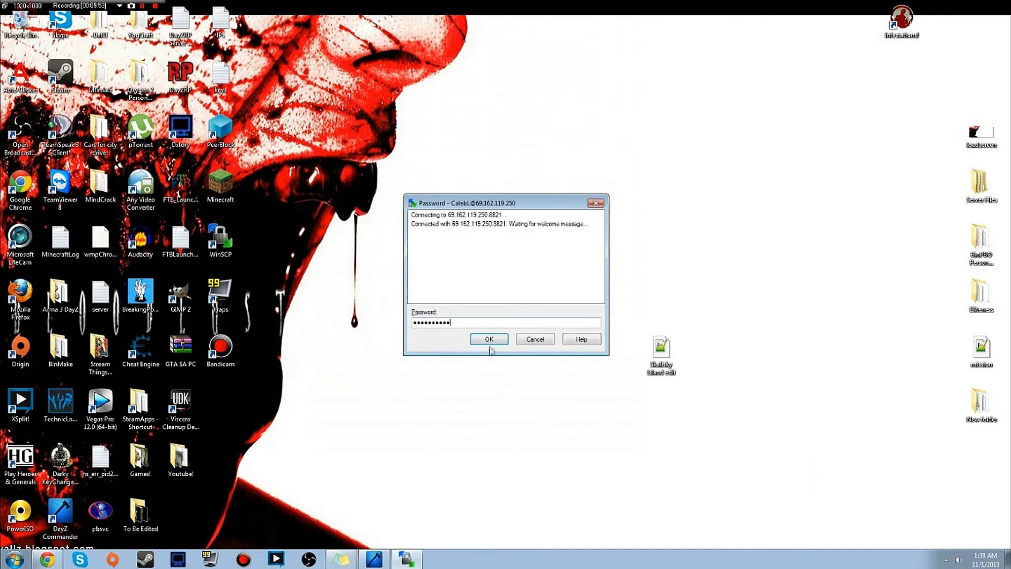
click(486, 338)
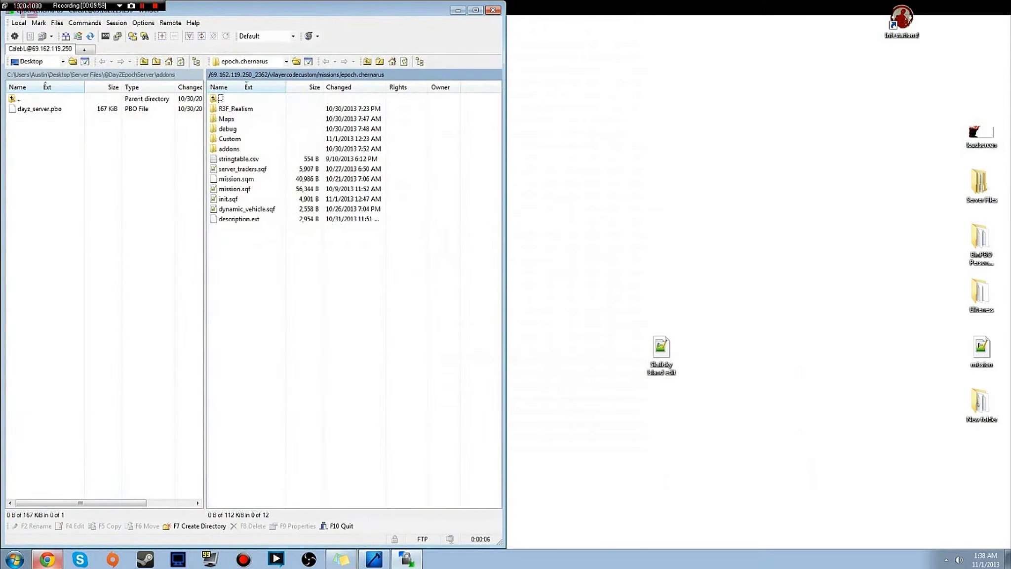
- Switch to Chrome, request the File Manager from the server's Vilayer control panel, and close the browser window
right_click(47, 559)
click(35, 536)
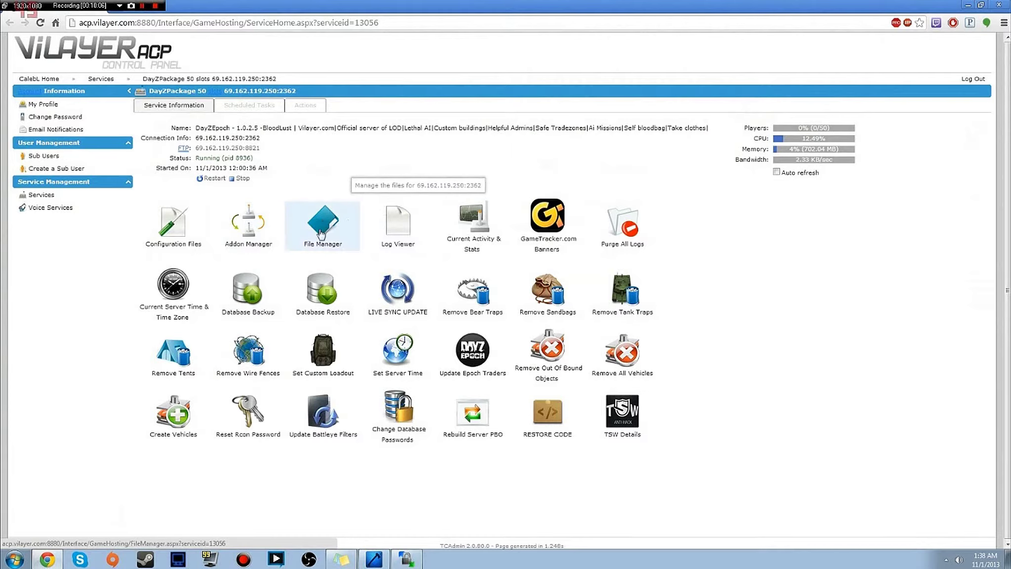
click(322, 233)
key(super+Down)
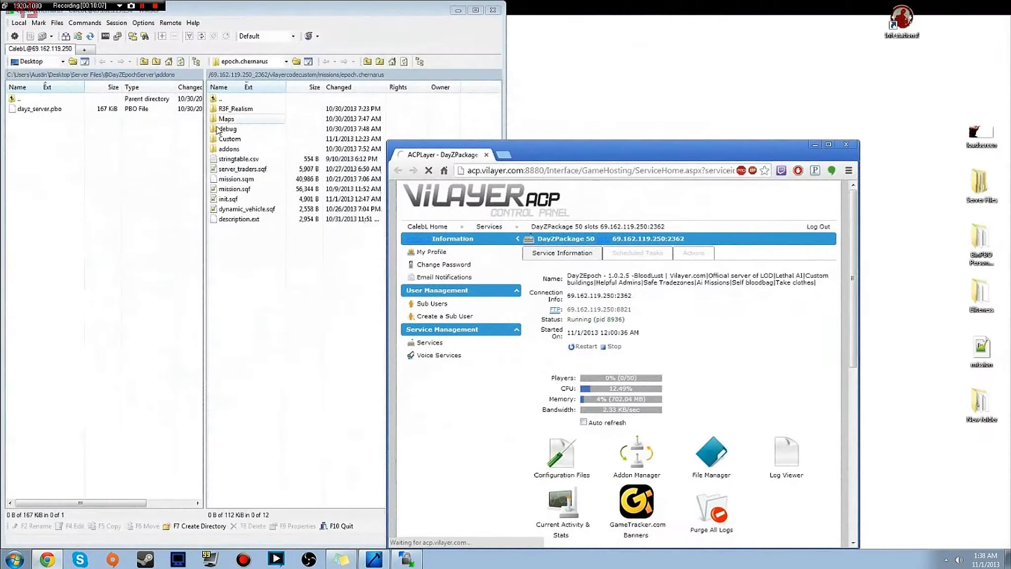
click(289, 354)
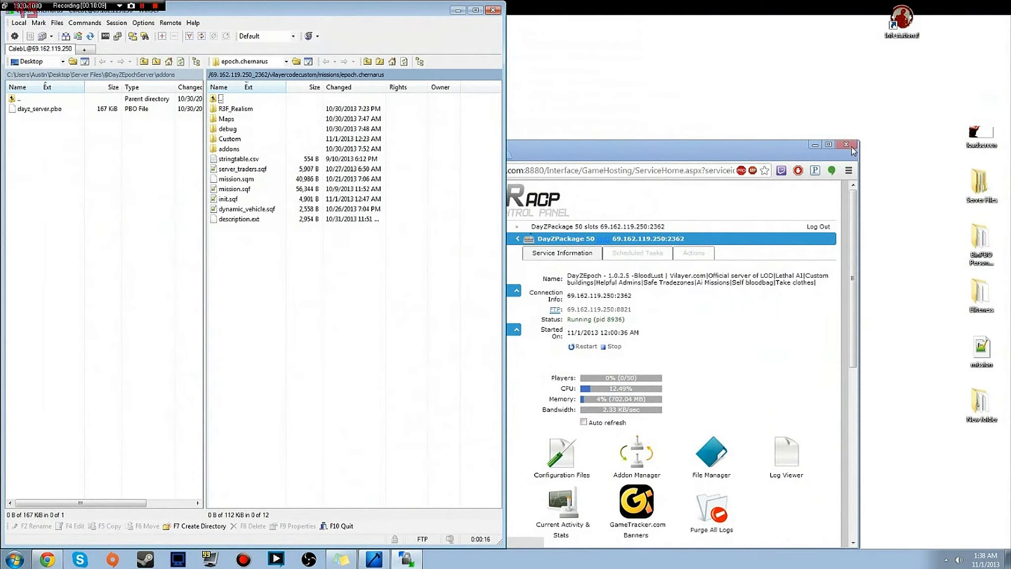
click(851, 147)
- In WinSCP, browse from the server's root folder to vilayercodecustom/missions and select the epoch.chernarus folder
click(250, 61)
click(253, 77)
double_click(232, 109)
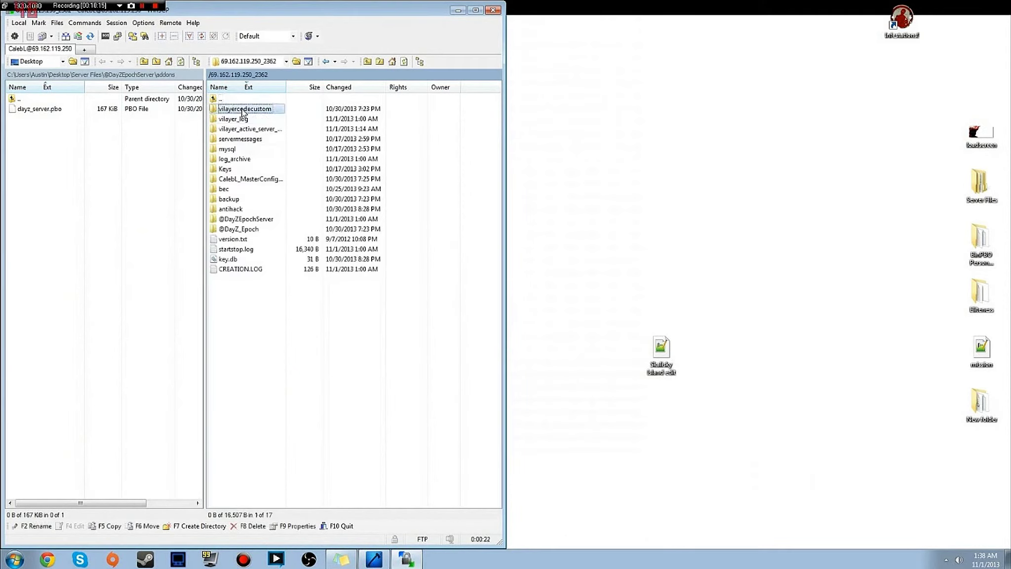
double_click(242, 108)
double_click(234, 109)
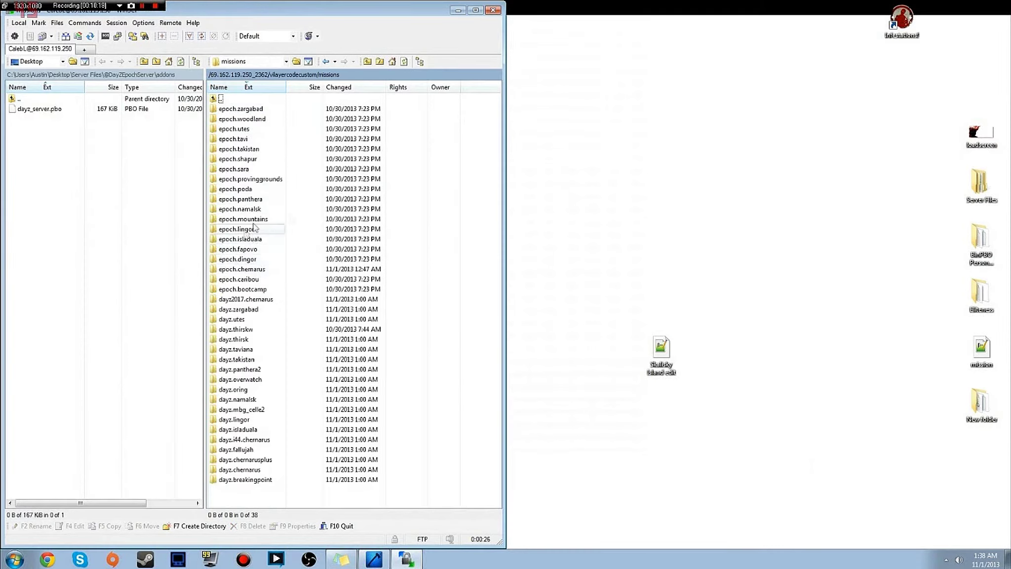
drag(425, 130, 280, 273)
click(267, 270)
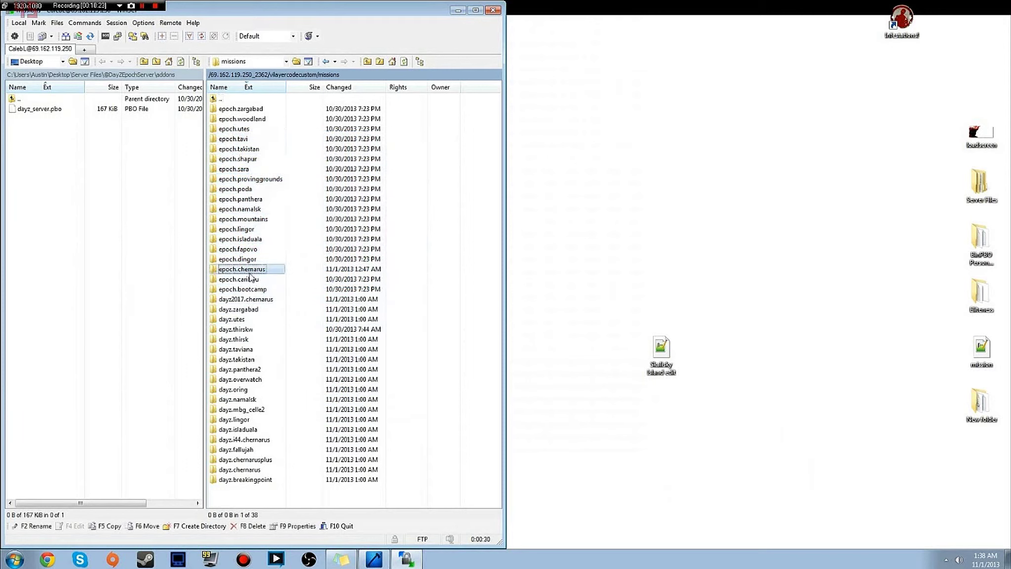